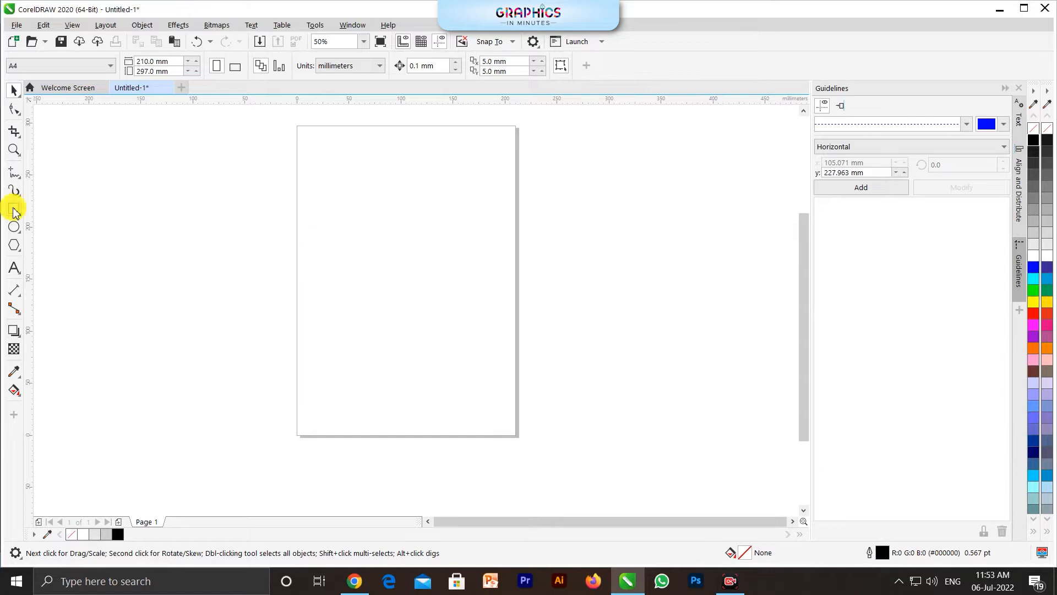
Step: Draw an upright rectangle about 70 by 119 mm and centre it on the page
drag(355, 200, 428, 324)
scroll(406, 297, up, 2)
key(space)
key(p)
scroll(396, 326, down, 1)
click(307, 321)
scroll(422, 328, up, 1)
Step: Duplicate the rectangle about its centre at about 54 mm width and give the copy a light grey outline
click(422, 329)
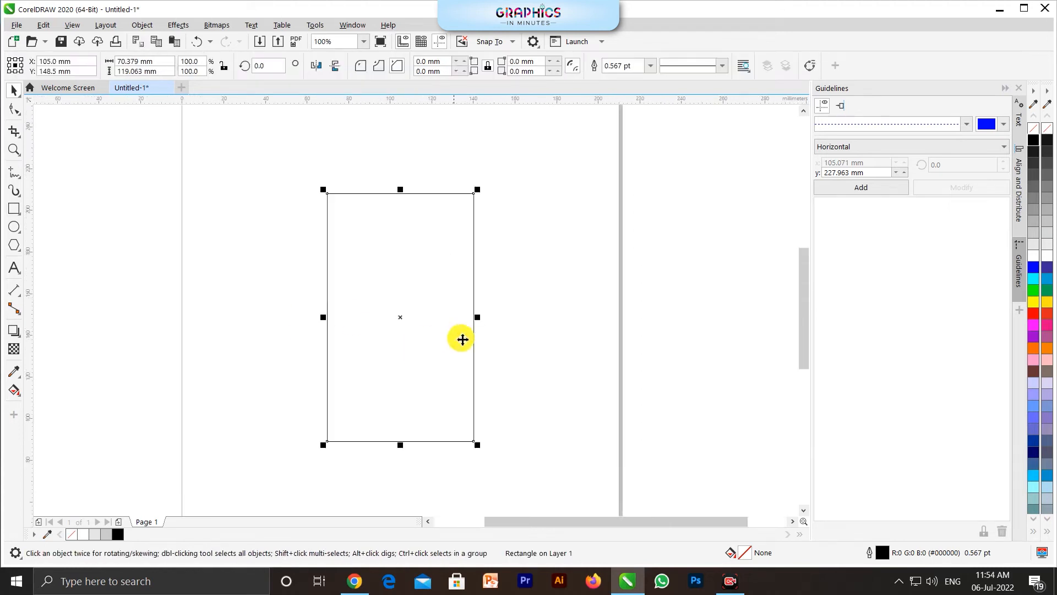
drag(476, 317, 468, 326)
shift+right_click(468, 326)
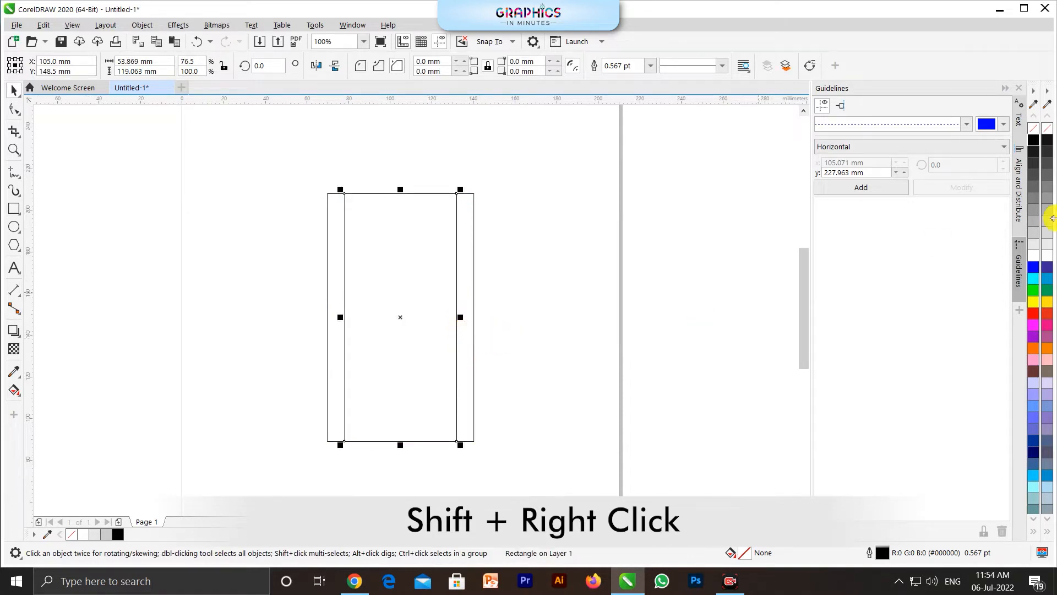
right_click(1033, 243)
click(636, 395)
Step: Convert the wider rectangle to curves and move its two bottom corner nodes inward onto the narrow rectangle's bottom corners
click(473, 436)
key(ctrl+q)
scroll(435, 472, up, 2)
key(F10)
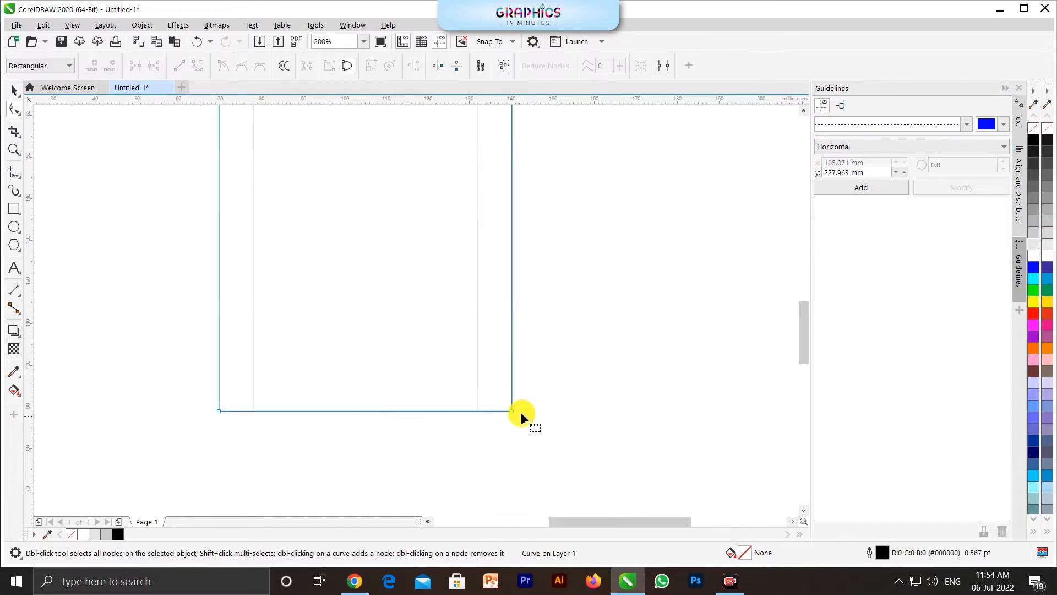
drag(510, 409, 478, 411)
drag(220, 410, 252, 411)
scroll(305, 456, down, 1)
Step: Delete the narrow grey rectangle used as a guide
key(space)
click(190, 382)
click(350, 256)
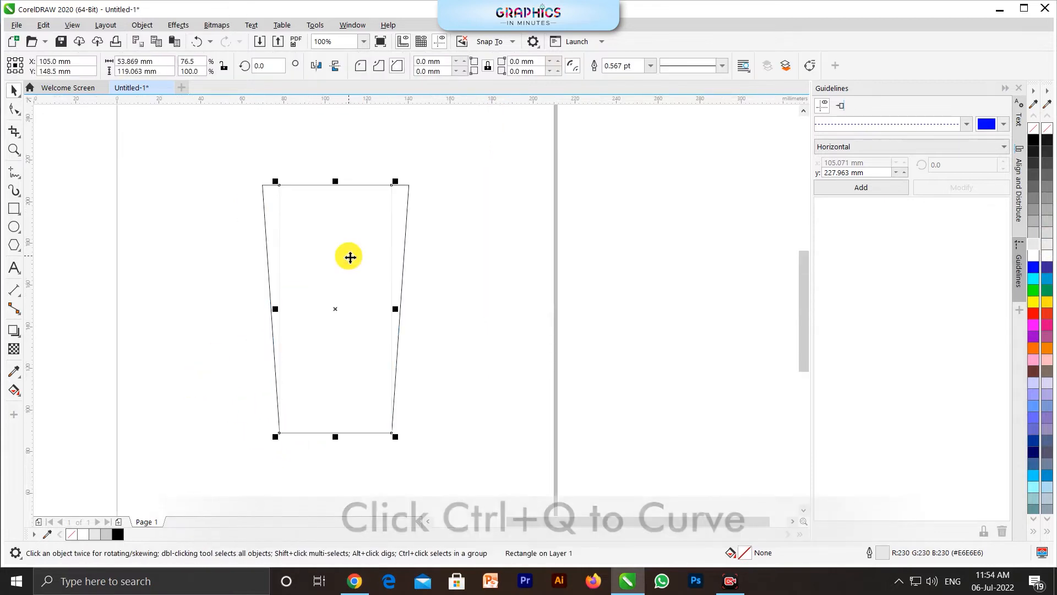
key(Delete)
Step: Add a node at the middle of the tapered shape's top edge, make the edge curved and pull the node down into a dip
scroll(322, 171, up, 1)
click(431, 231)
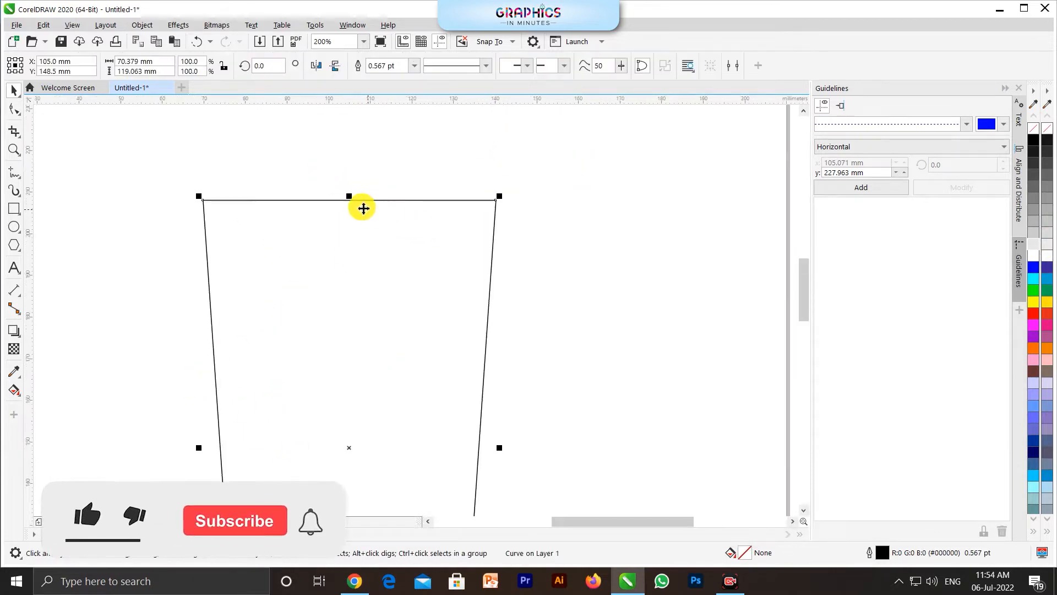
key(F10)
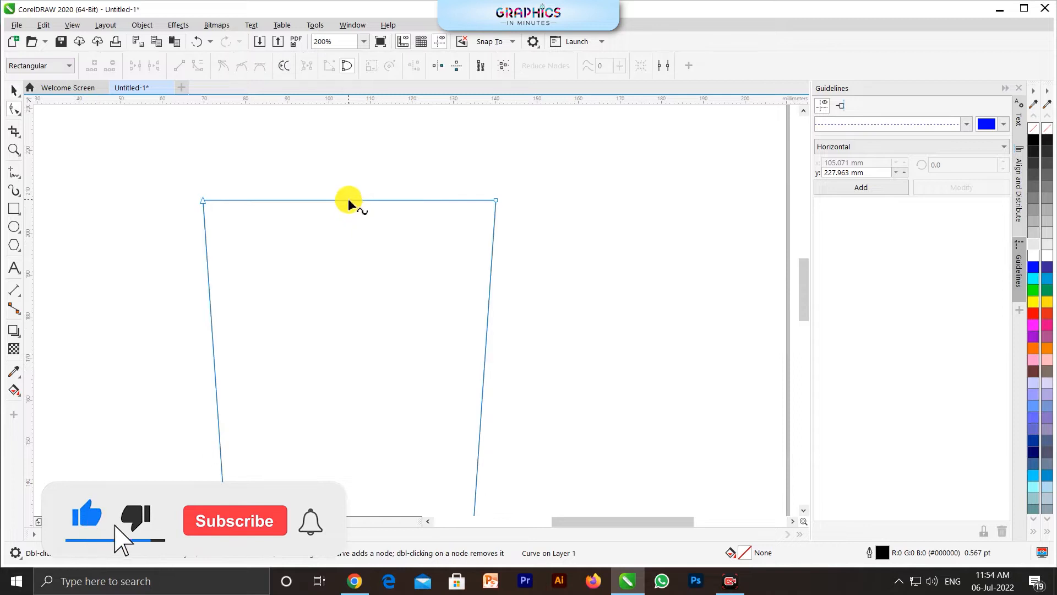
drag(550, 156, 414, 223)
click(194, 69)
drag(131, 166, 253, 251)
key(ctrl+z)
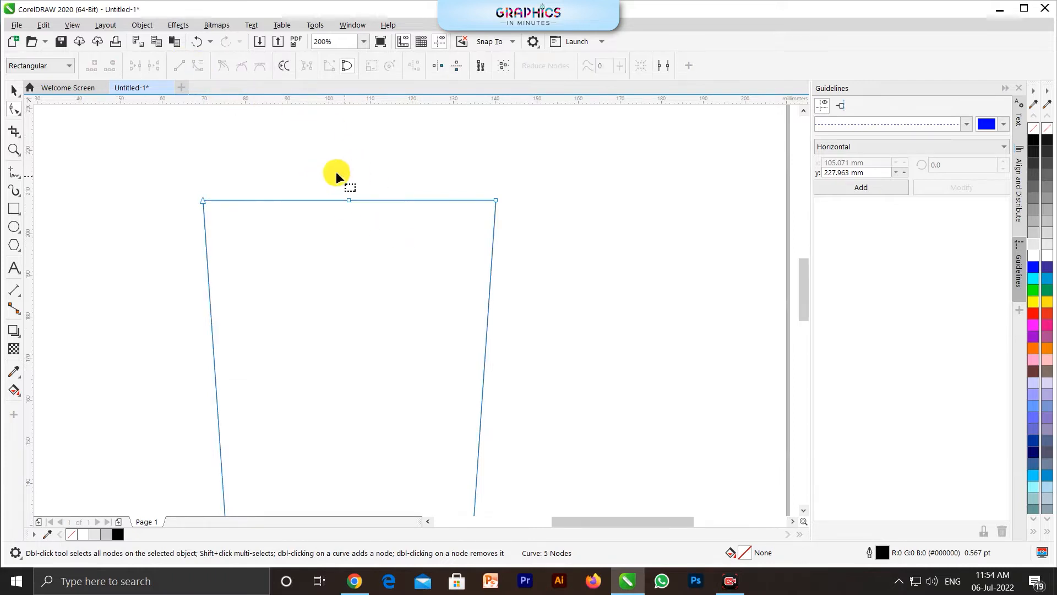
drag(349, 204, 349, 226)
Step: Raise the curve handles of both top corners into matching humps, aligning their peaks to a new horizontal guideline at 209.358 mm
scroll(325, 177, up, 1)
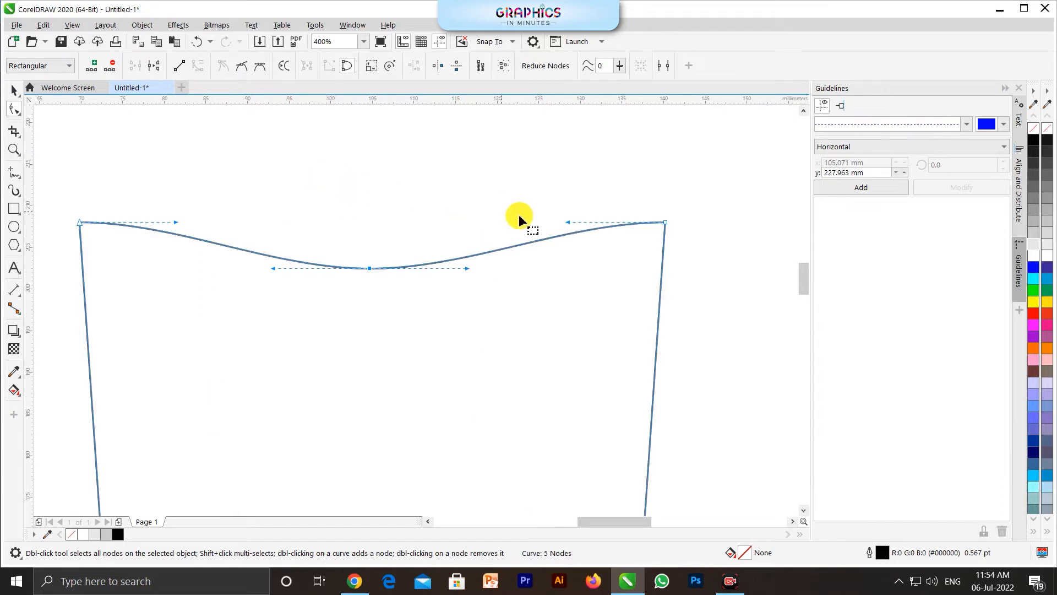
drag(569, 222, 516, 187)
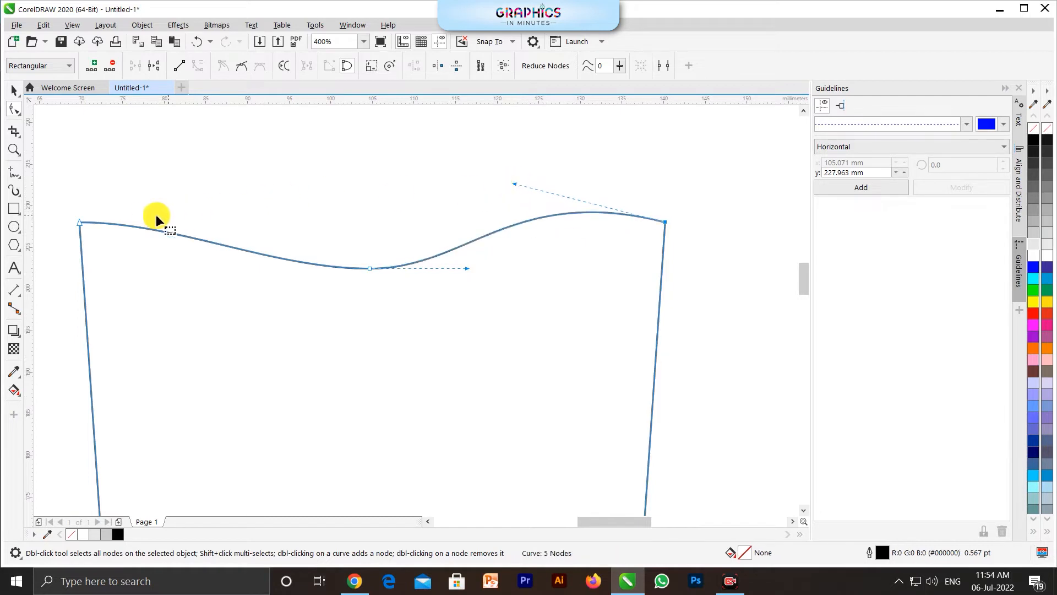
drag(319, 101, 374, 214)
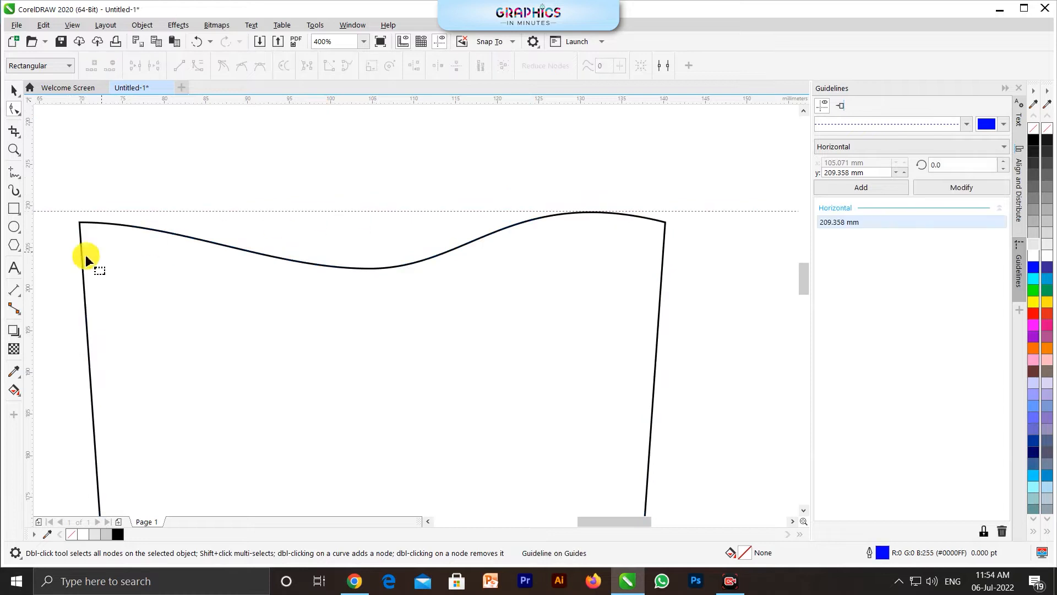
click(81, 224)
drag(175, 223, 234, 182)
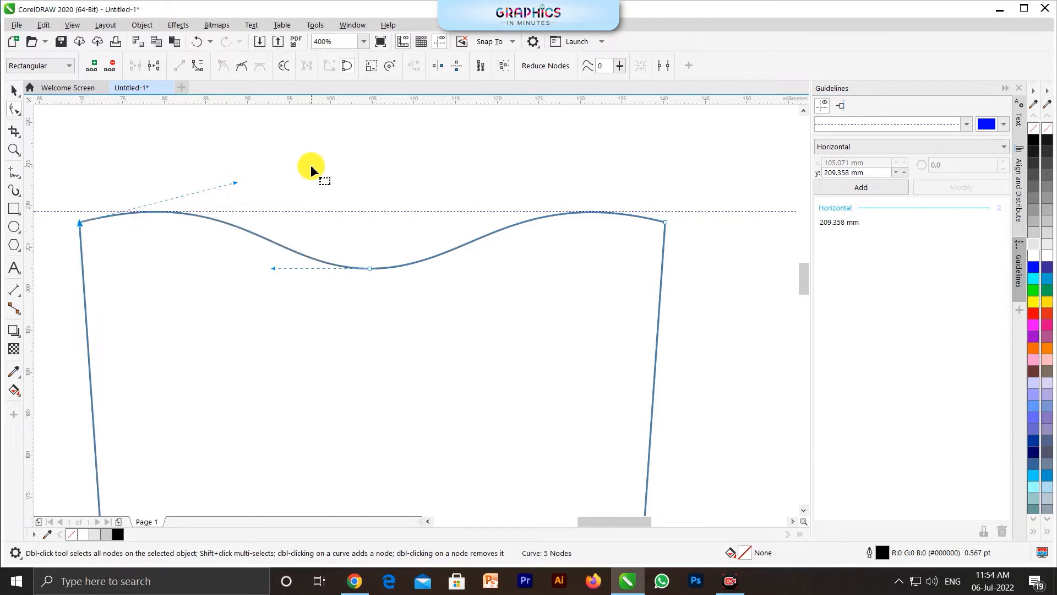
scroll(311, 164, down, 1)
key(space)
click(667, 271)
Step: Convert the shape's right side to a curve and pull both end handles outward so that it bulges like an apple
click(342, 203)
scroll(342, 203, down, 1)
scroll(384, 215, up, 1)
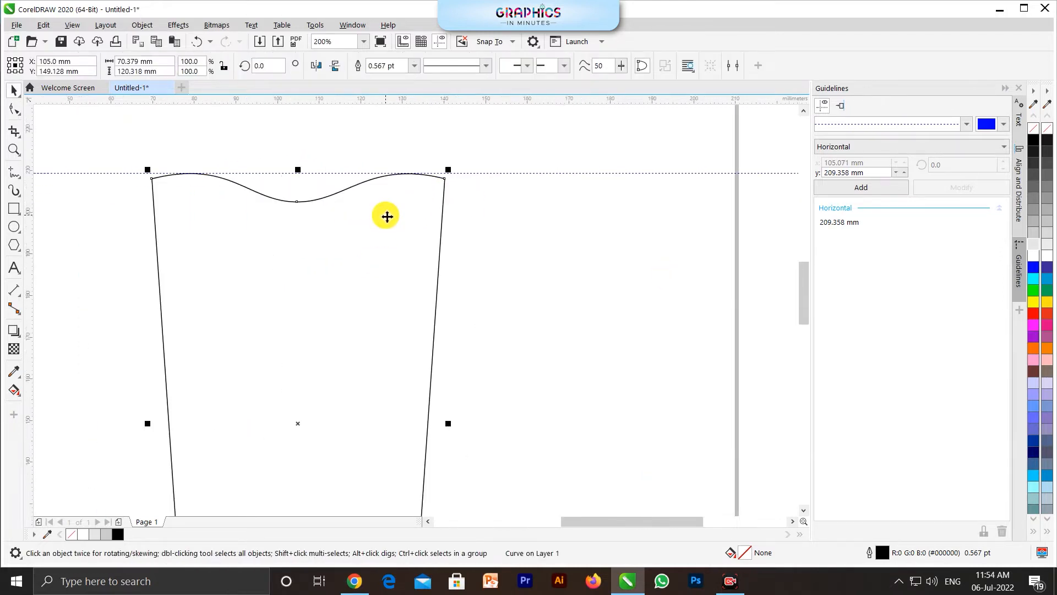
scroll(385, 215, down, 1)
key(F10)
drag(459, 391, 375, 483)
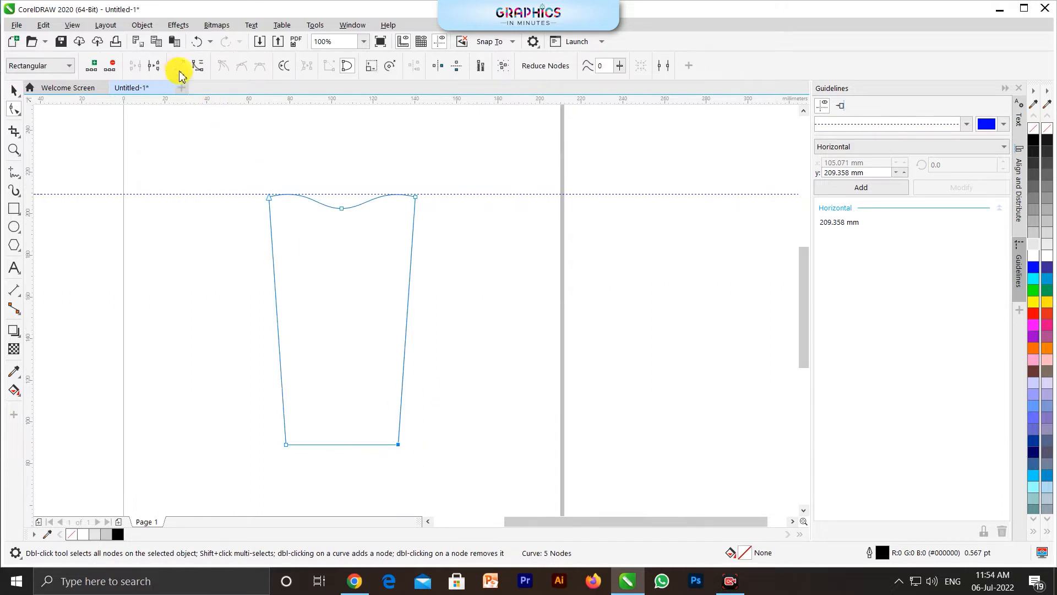
click(197, 67)
drag(409, 278, 494, 226)
drag(403, 366, 437, 443)
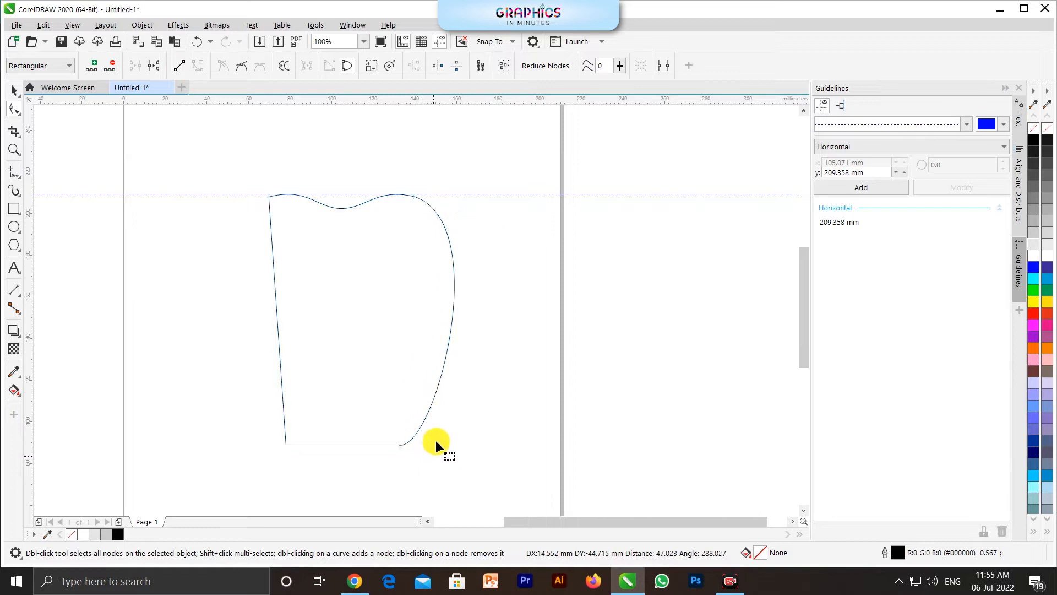
Step: Lengthen the upper-right corner's handle to widen the bulge, making the whole shape about 99 mm wide
drag(495, 224, 532, 223)
scroll(401, 444, up, 2)
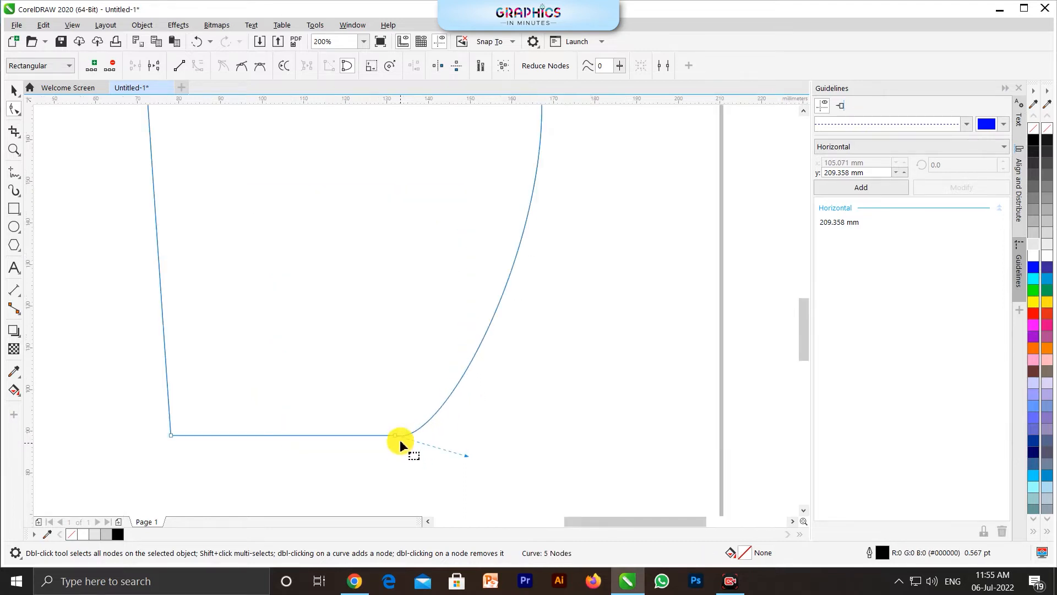
scroll(432, 449, down, 2)
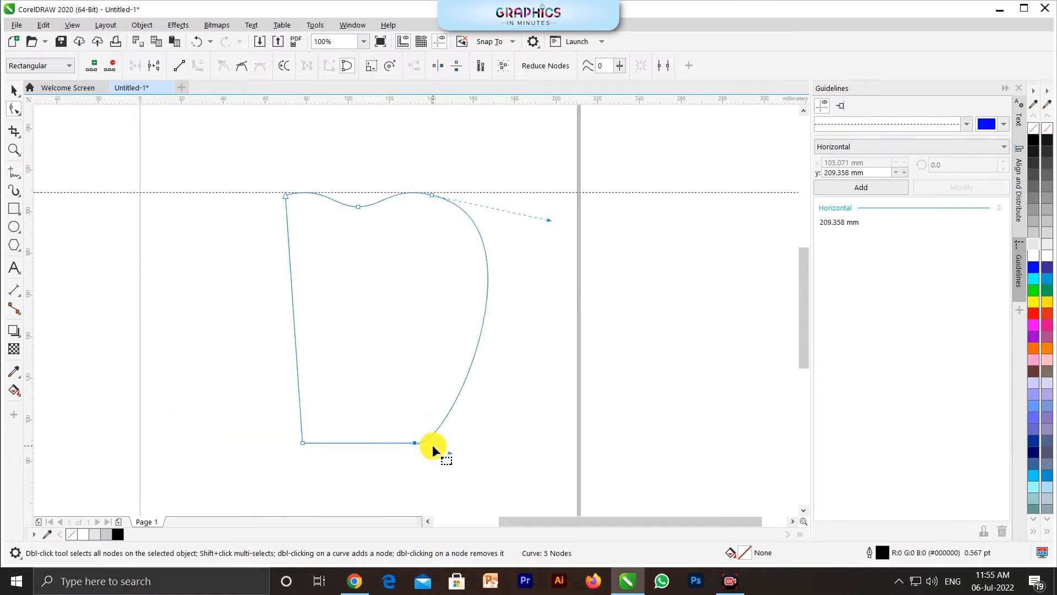
key(space)
click(548, 316)
click(452, 382)
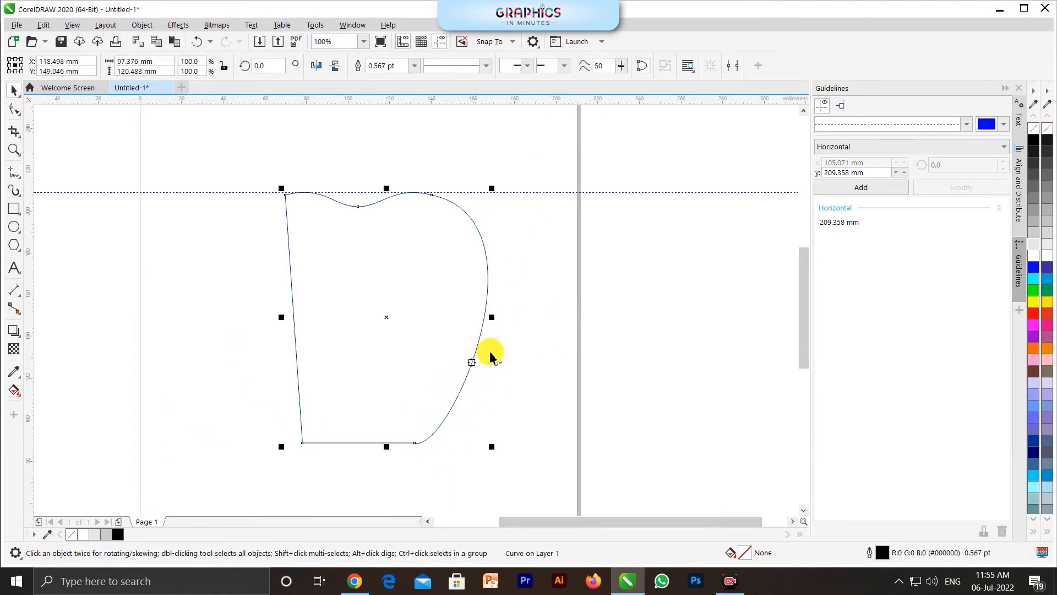
key(space)
drag(489, 175, 406, 235)
drag(550, 223, 559, 227)
key(space)
click(439, 371)
Step: Create a horizontally mirrored copy of the shape and align it over the original to form the apple's other side
click(499, 326)
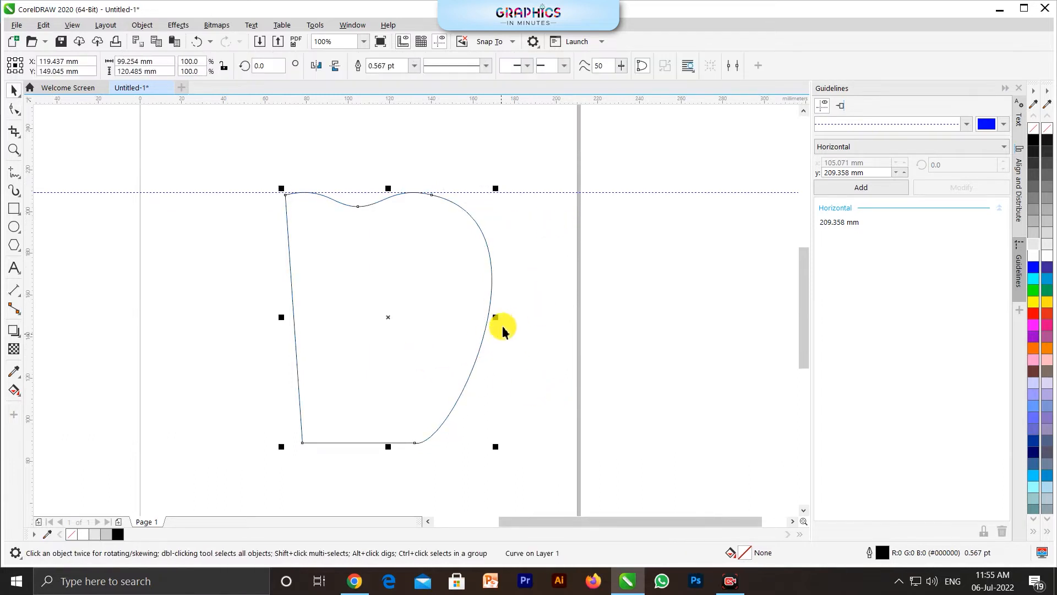
drag(496, 318, 170, 302)
drag(208, 253, 349, 274)
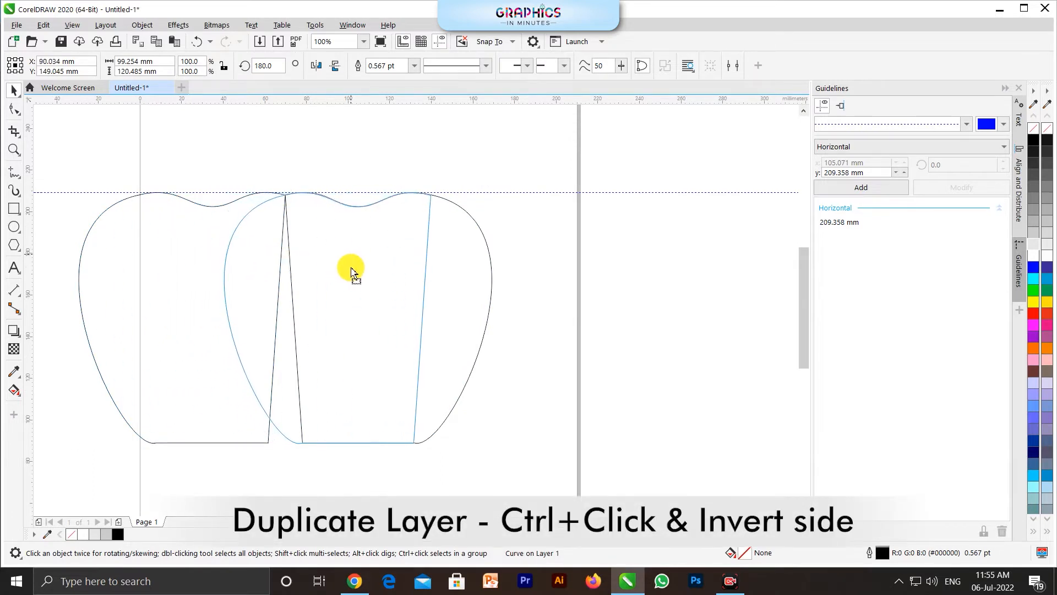
scroll(349, 274, up, 3)
scroll(344, 206, up, 3)
drag(453, 298, 355, 266)
scroll(355, 266, down, 4)
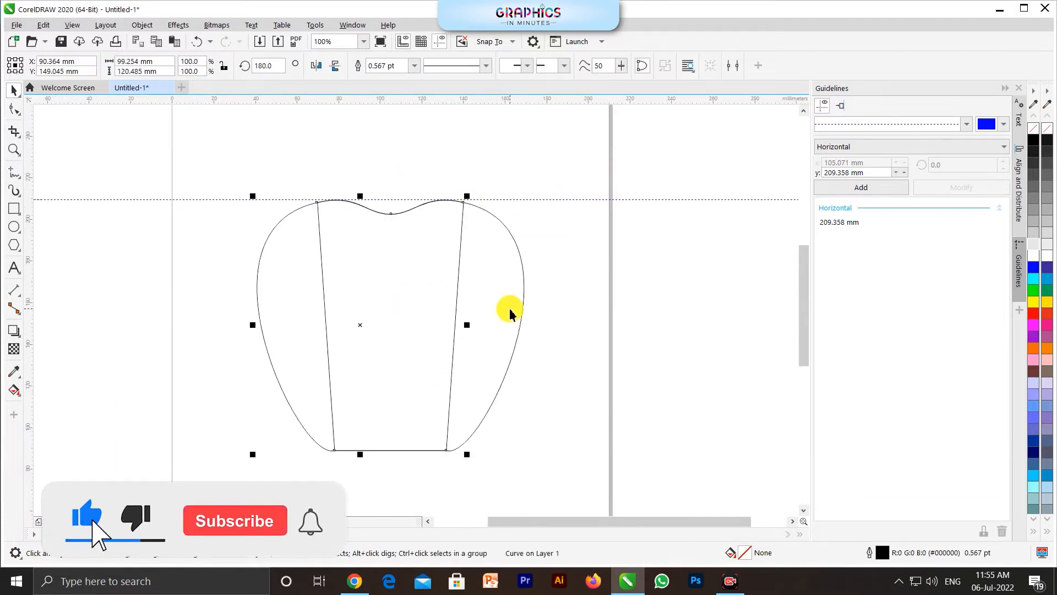
Step: Weld the two overlapping shapes into one outline and delete the extra node on each upper shoulder
shift+click(465, 229)
click(389, 66)
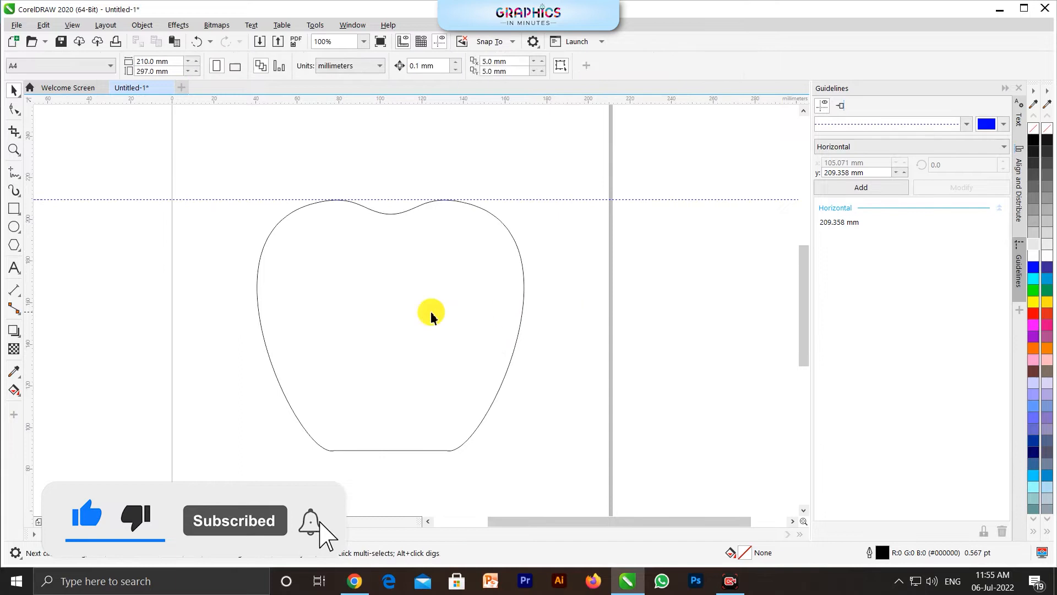
scroll(383, 183, up, 1)
key(F10)
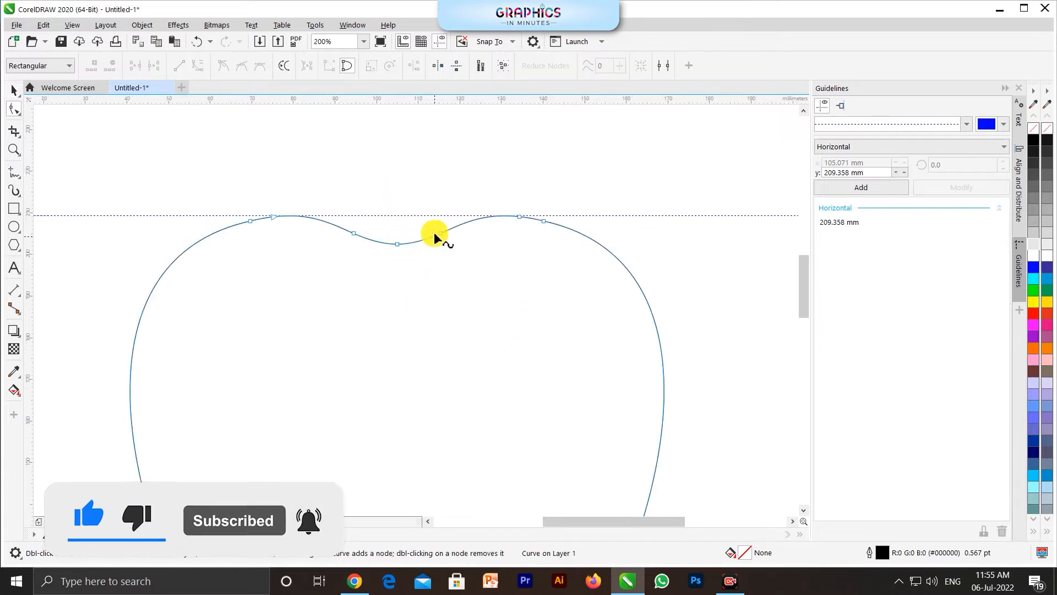
click(542, 222)
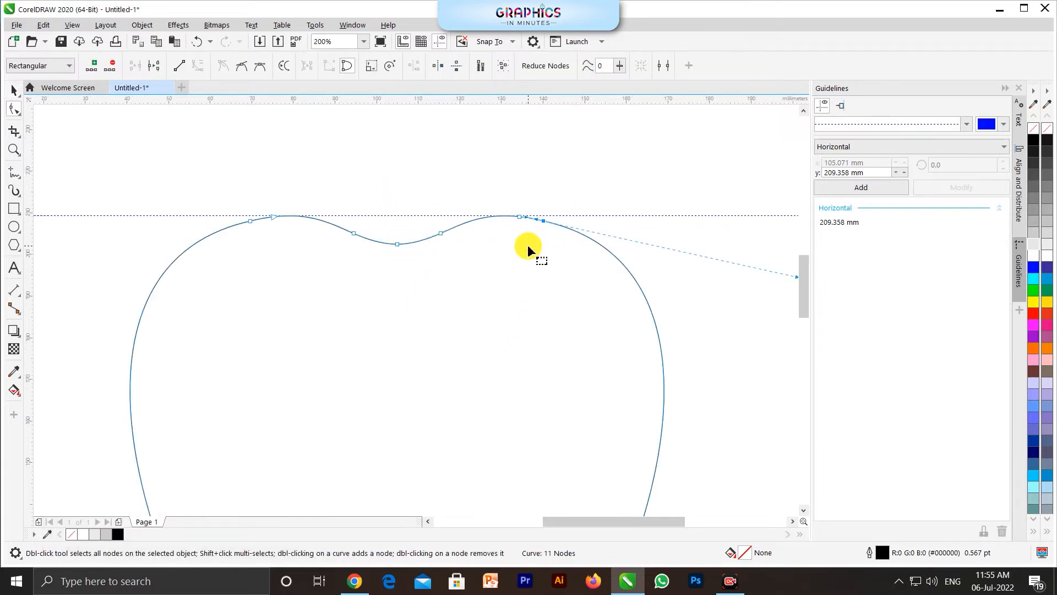
key(Delete)
drag(213, 199, 255, 267)
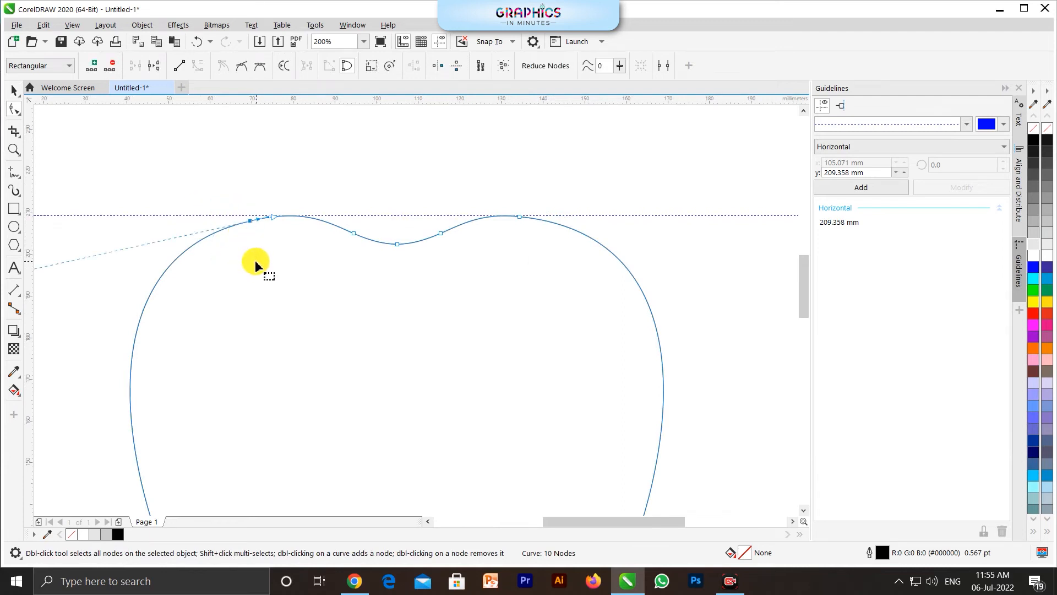
key(Delete)
scroll(234, 218, down, 2)
key(space)
click(265, 242)
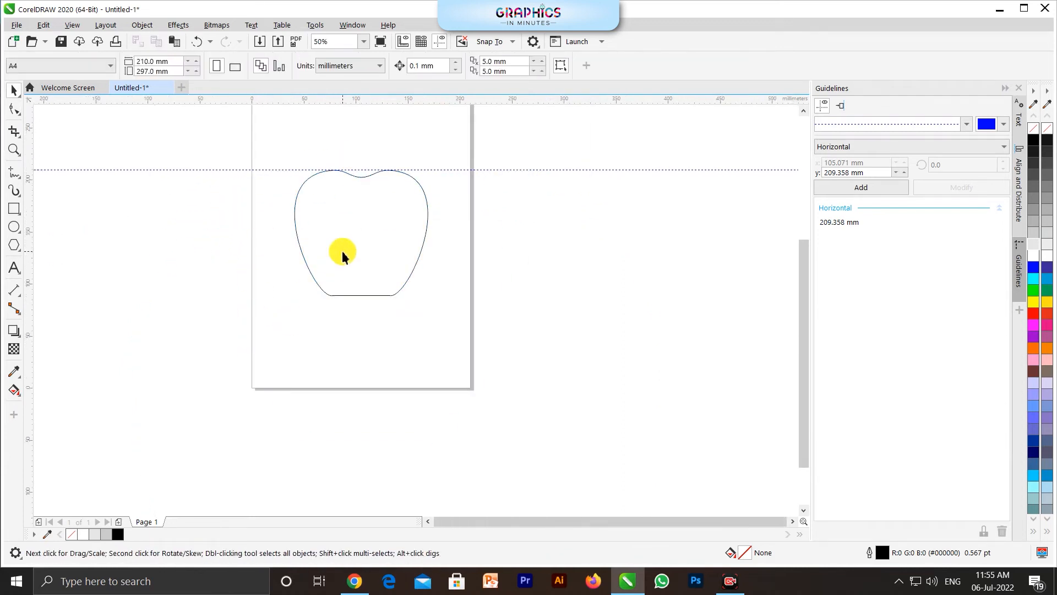
Step: Delete the extra node at the apple outline's bottom right corner
scroll(358, 292, up, 3)
click(470, 338)
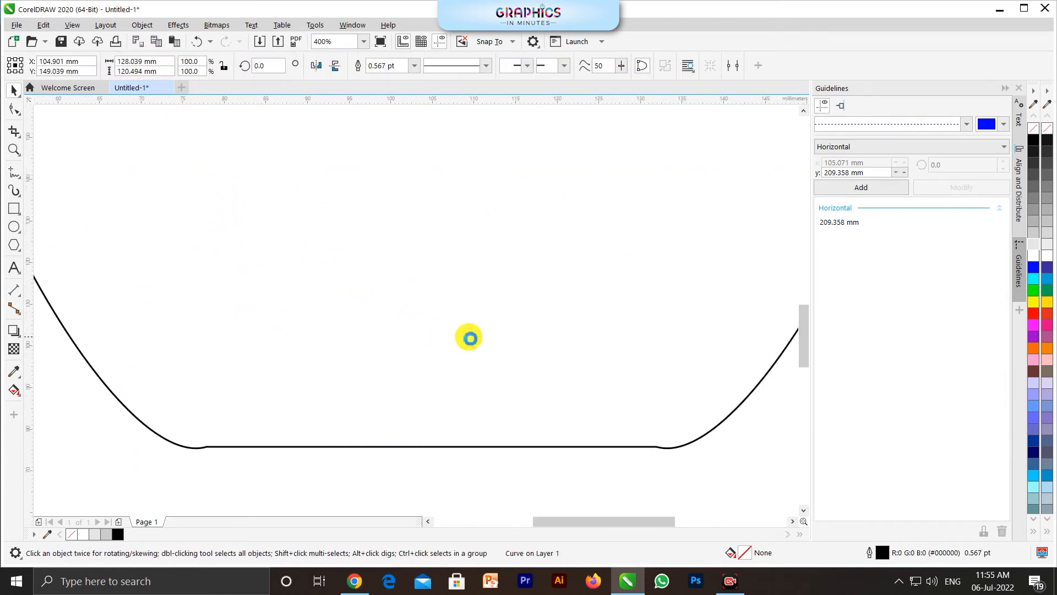
scroll(469, 338, down, 1)
scroll(515, 410, up, 1)
key(space)
scroll(630, 389, up, 3)
drag(527, 356, 491, 281)
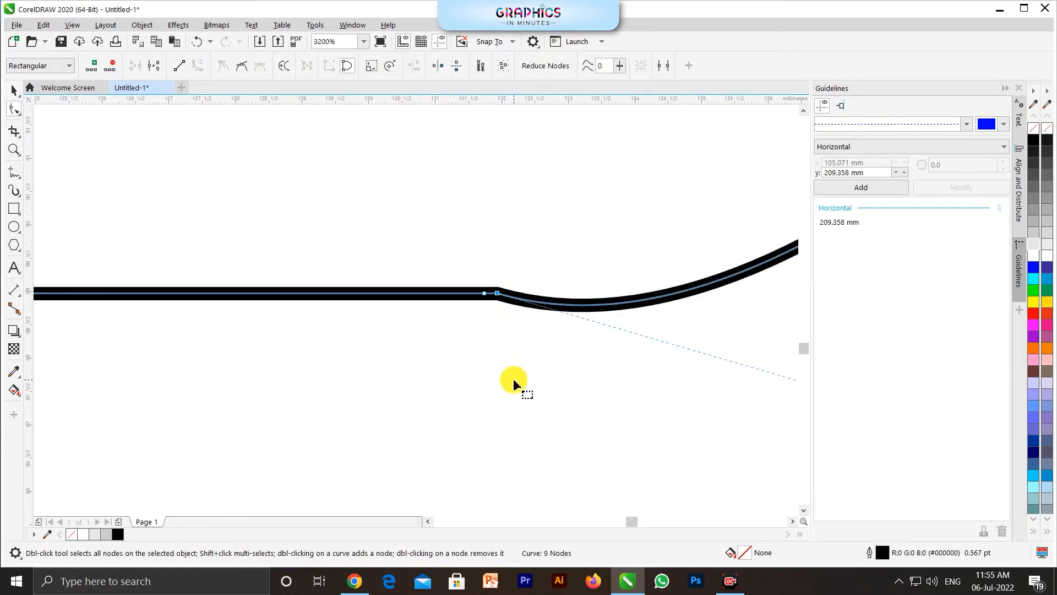
key(Delete)
Step: Delete the extra node at the apple outline's bottom left corner
scroll(551, 369, down, 4)
scroll(193, 341, up, 3)
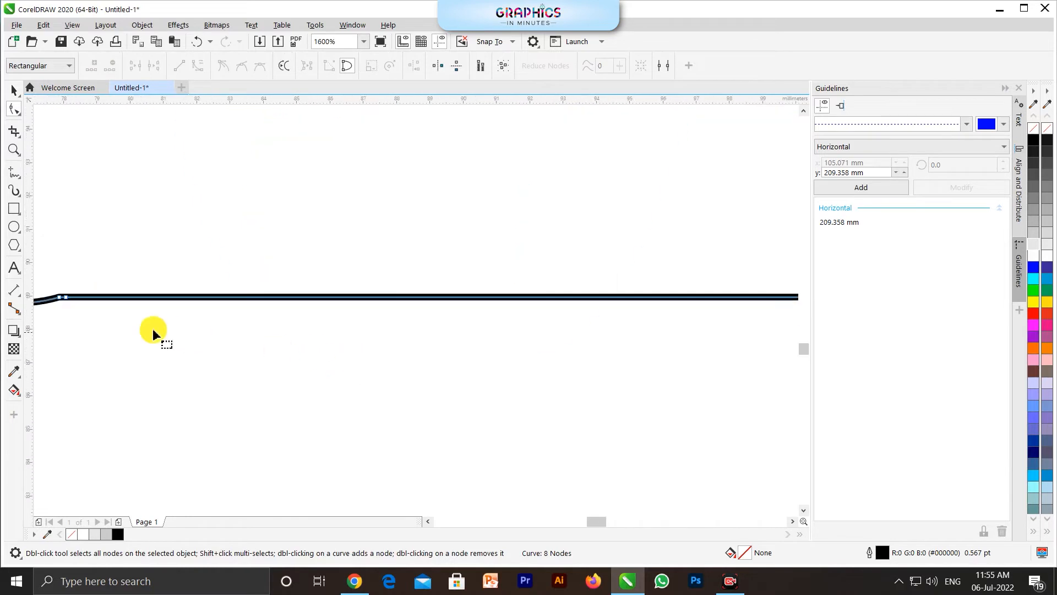
scroll(23, 298, up, 2)
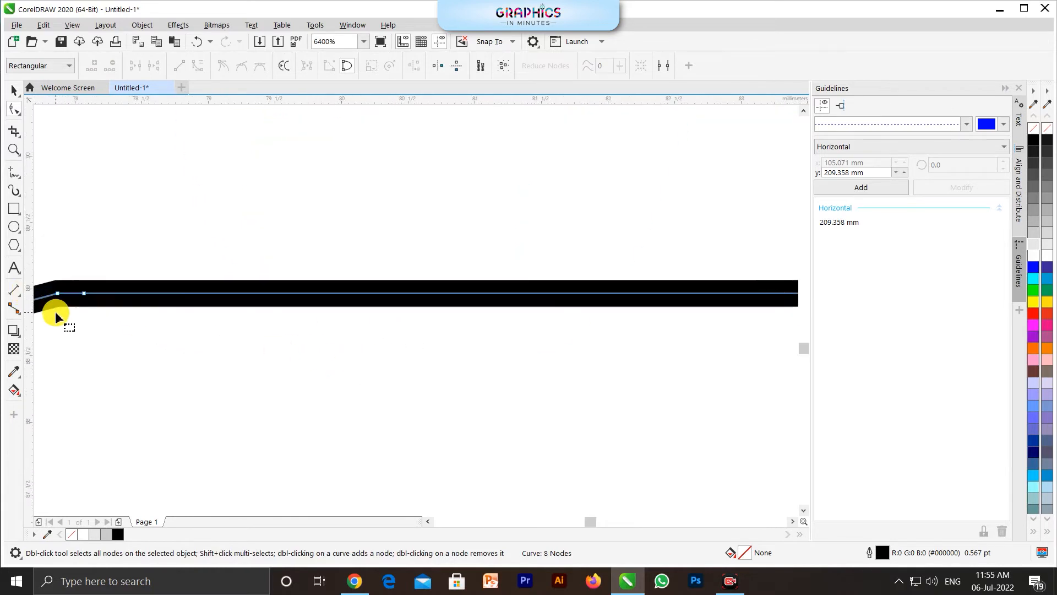
click(62, 296)
key(Delete)
scroll(243, 392, down, 5)
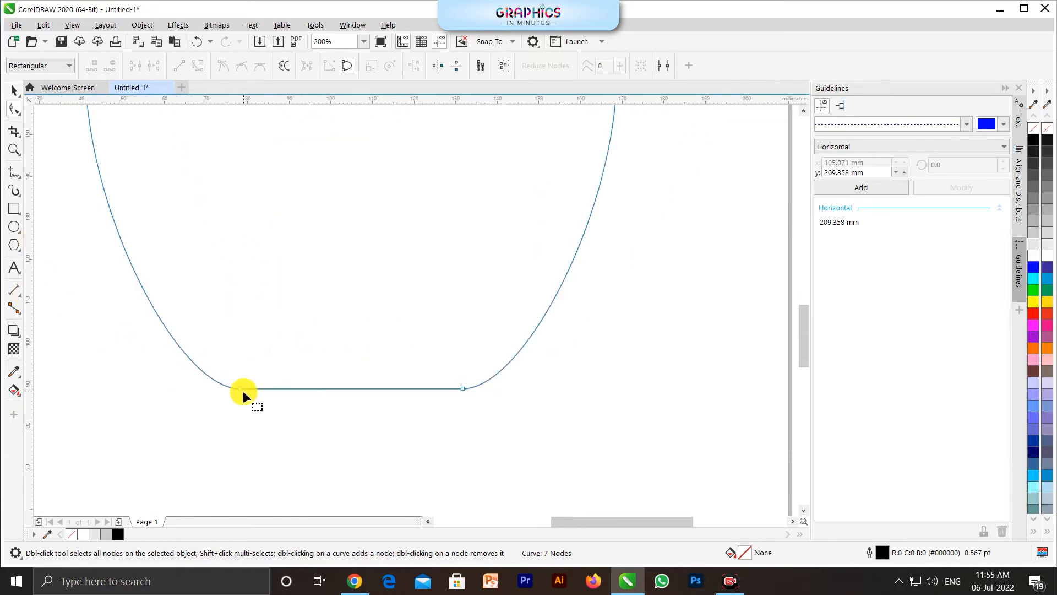
scroll(378, 468, down, 2)
key(space)
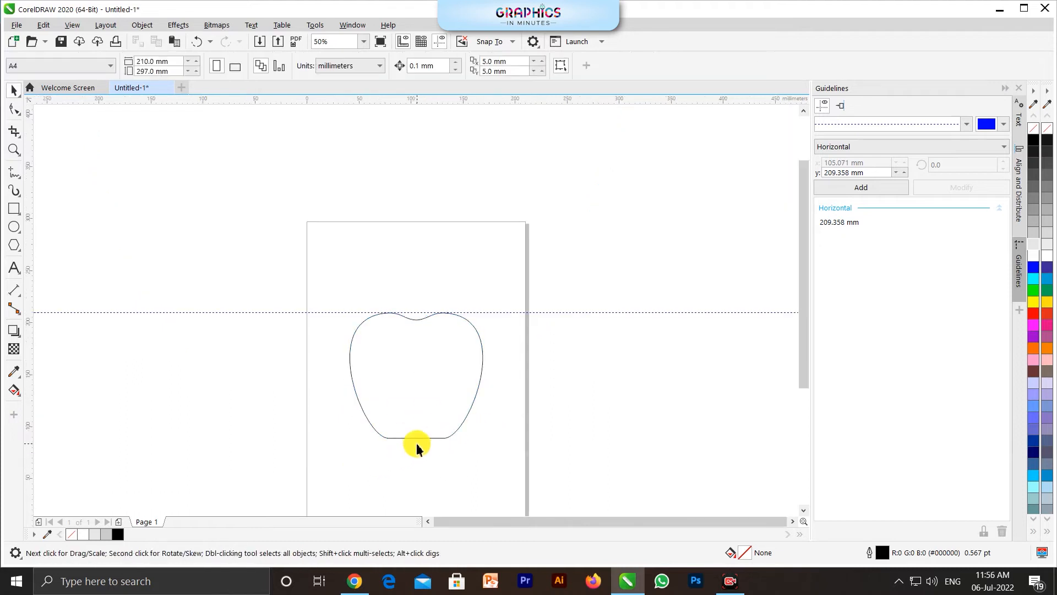
Step: Select the apple outline's lower corner nodes and convert the flat bottom edge to a curve
scroll(415, 444, up, 1)
click(463, 399)
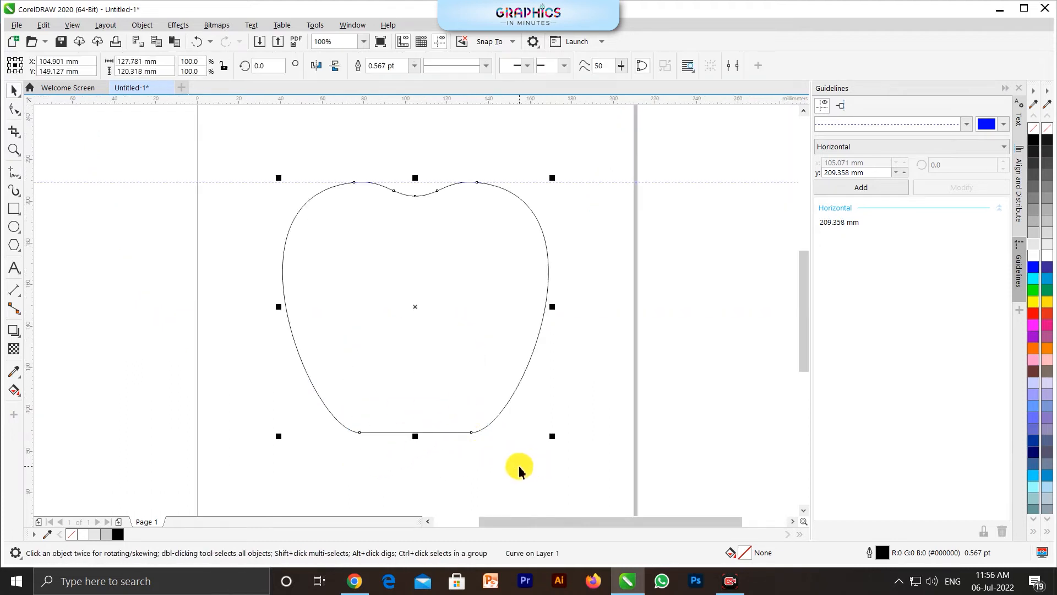
key(space)
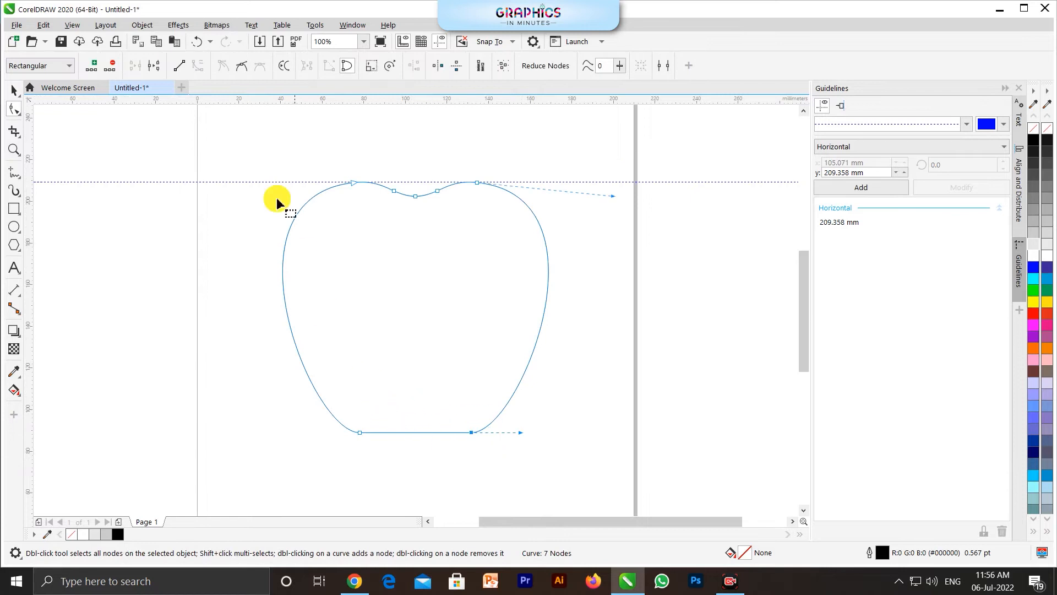
drag(398, 461, 303, 389)
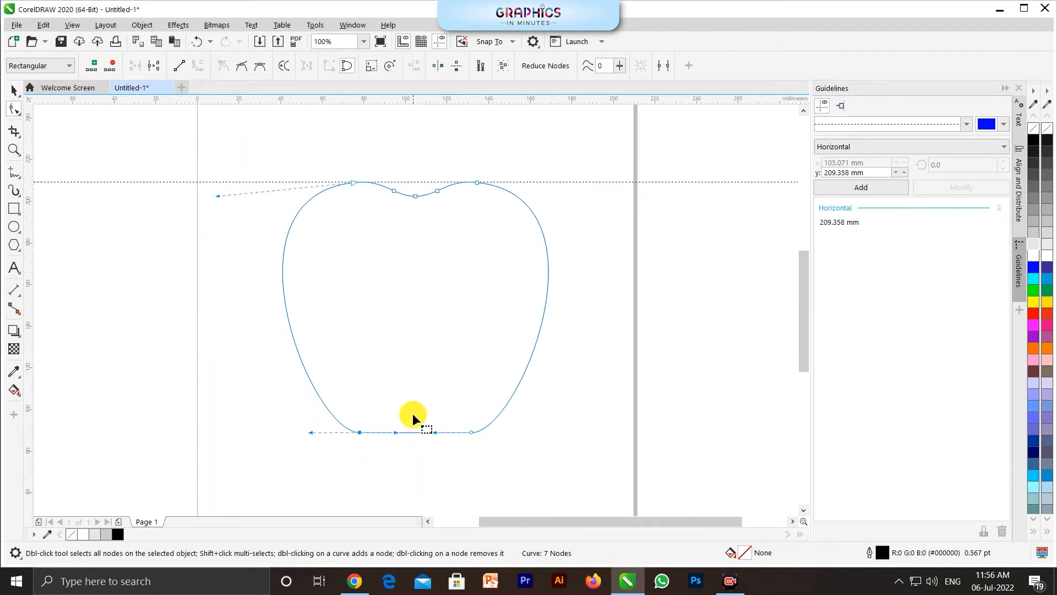
Step: Try to bend the middle of the apple's bottom edge upward
scroll(413, 416, up, 1)
drag(419, 449, 420, 428)
key(ctrl+z)
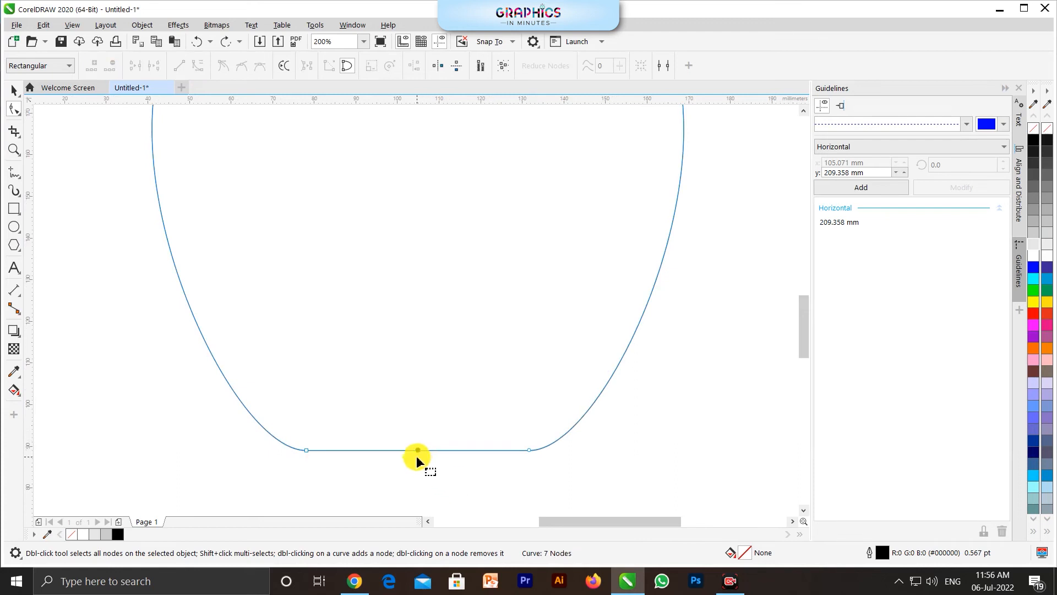
Step: Raise the middle of the apple's bottom edge into a smooth hump and lengthen the lower corner nodes' inner curve handles
drag(418, 451, 417, 424)
scroll(347, 457, up, 2)
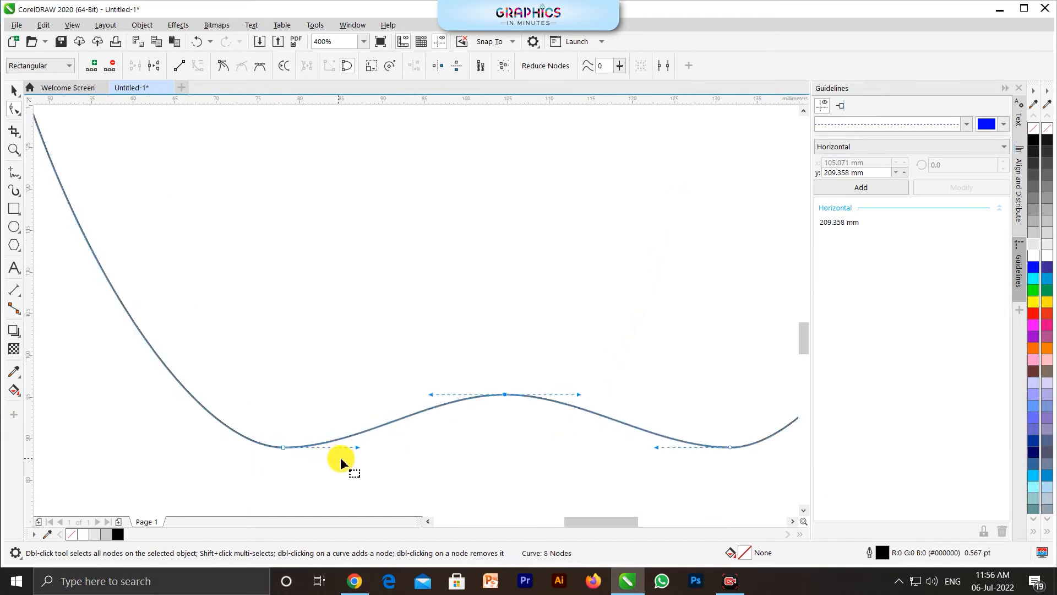
drag(357, 447, 387, 448)
scroll(283, 422, down, 2)
scroll(503, 443, up, 2)
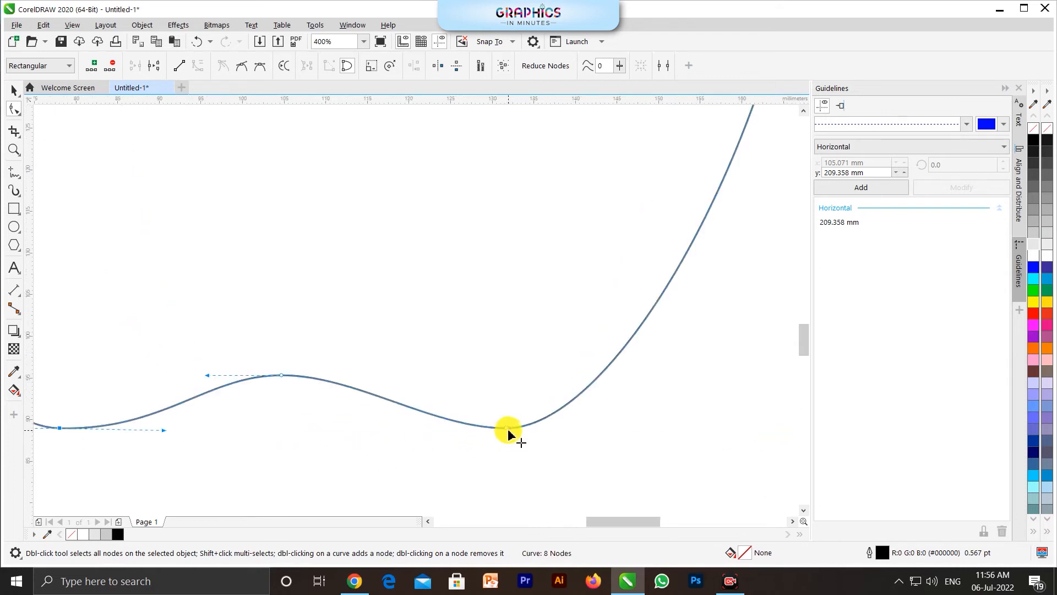
drag(434, 428, 392, 429)
scroll(538, 446, down, 2)
key(space)
click(250, 420)
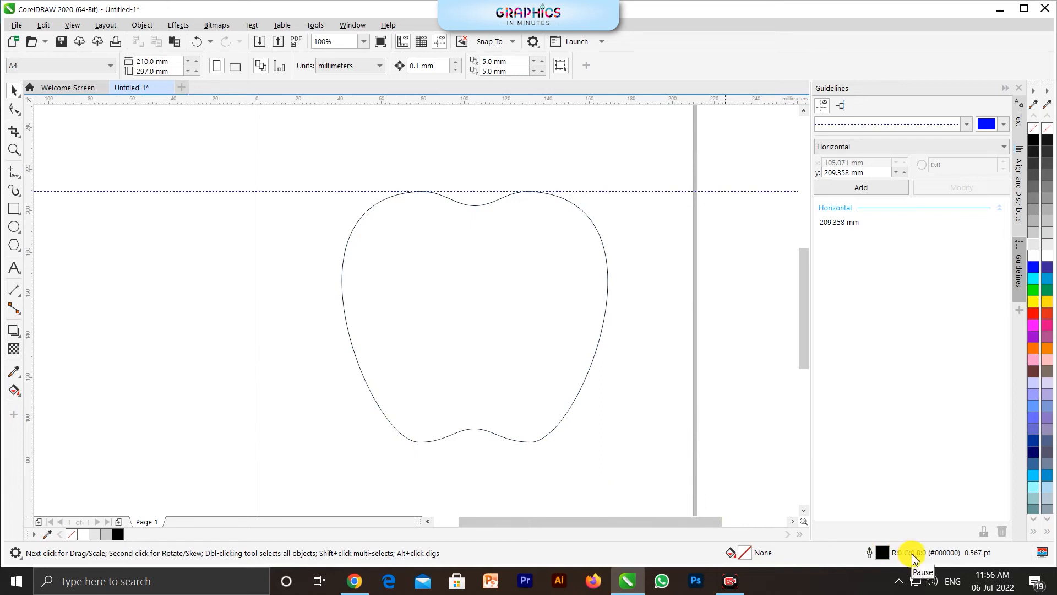
Step: Fill the apple outline with black
click(451, 349)
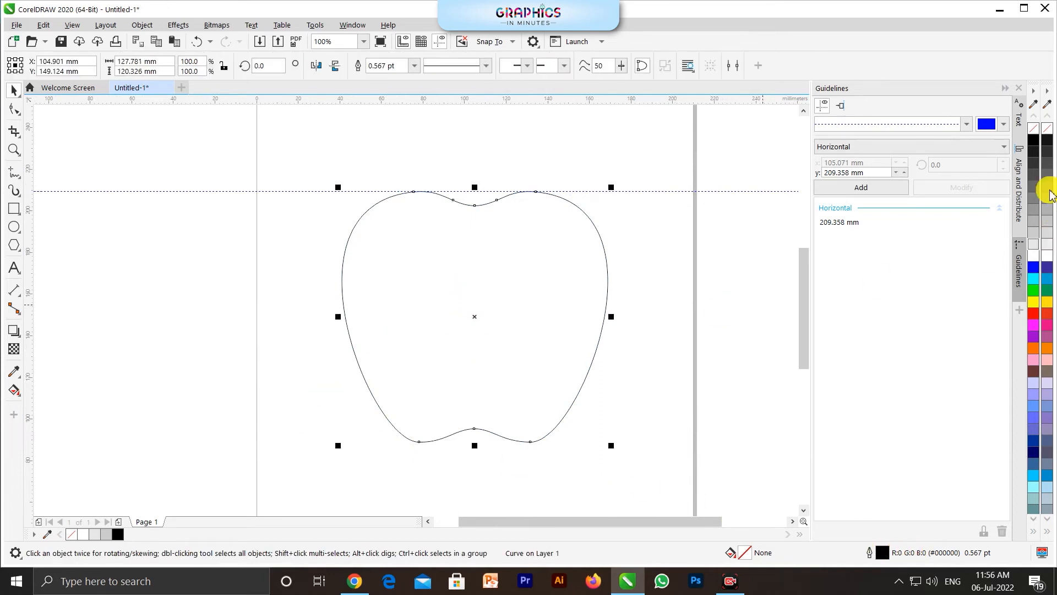
click(1037, 144)
click(619, 419)
click(519, 366)
click(184, 315)
Step: Draw a circle about 65 mm in diameter and position it overlapping the apple's right edge
click(15, 228)
drag(571, 236, 708, 372)
key(space)
mouse_move(644, 320)
mouse_down()
mouse_move(639, 306)
mouse_move(632, 311)
mouse_up()
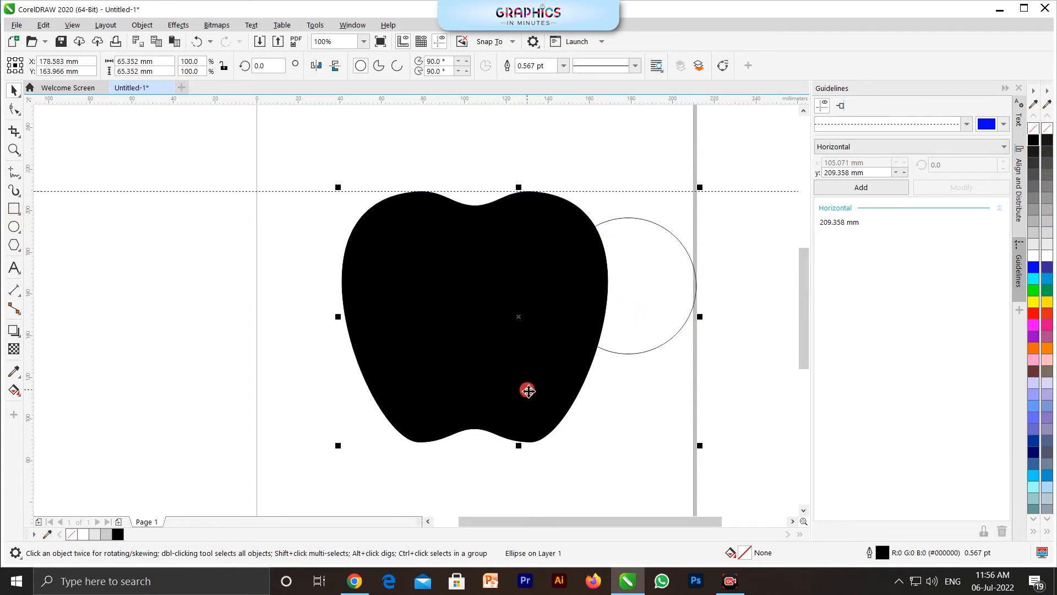
Step: Trim the apple with the overlapping circle to form the bite, and delete the circle
shift+click(528, 391)
click(401, 67)
click(671, 276)
key(Delete)
Step: Draw a narrow upright ellipse about 17 mm wide and 43 mm high above the apple and convert it to curves
scroll(335, 372, down, 1)
scroll(403, 269, up, 1)
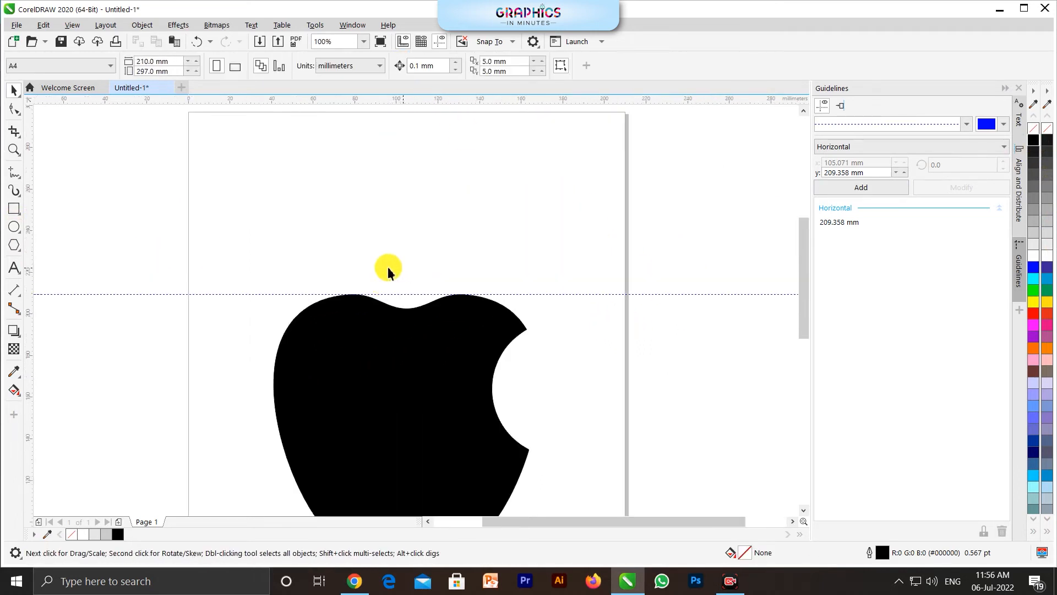
click(13, 230)
mouse_move(379, 192)
mouse_down()
mouse_move(408, 236)
mouse_move(416, 284)
mouse_up()
scroll(366, 195, up, 2)
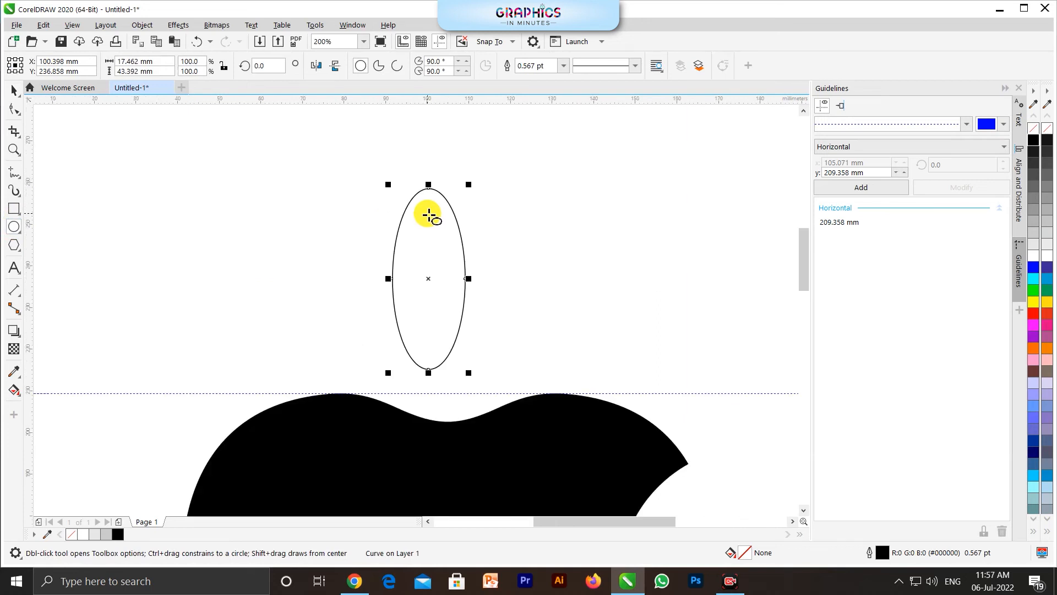
Step: Shorten the curve handles of the ellipse's top and bottom nodes to form a leaf with pointed ends
key(F10)
drag(470, 234, 469, 234)
scroll(433, 208, up, 2)
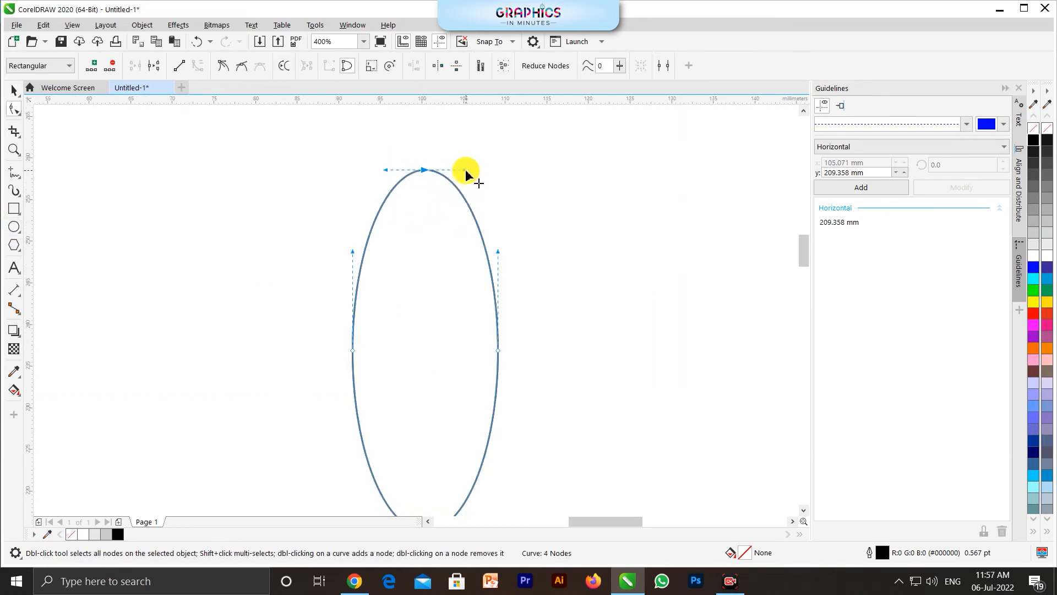
drag(465, 170, 437, 172)
scroll(475, 231, down, 2)
scroll(471, 374, up, 2)
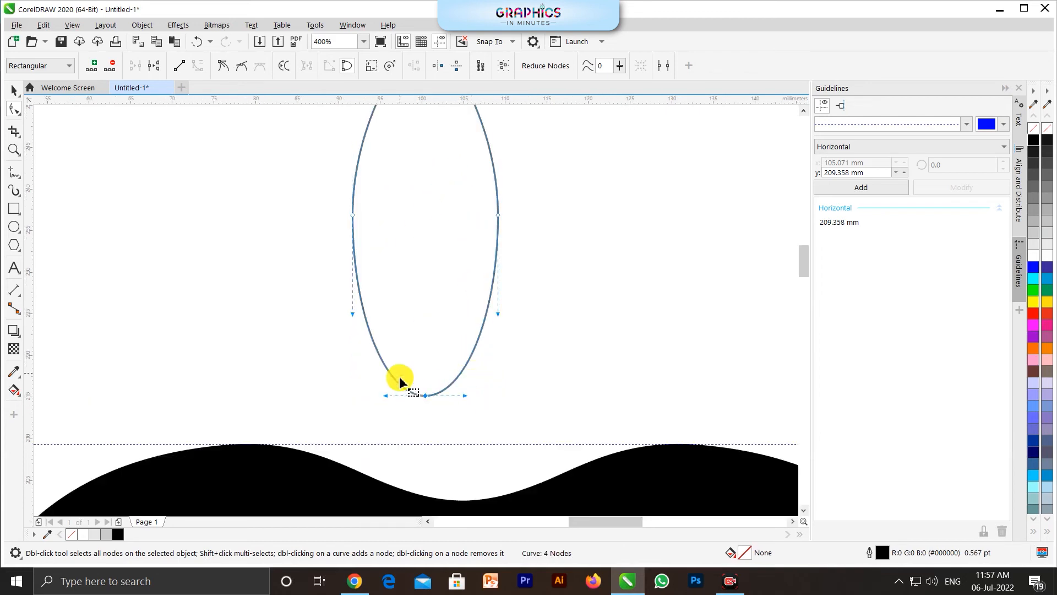
drag(466, 395, 441, 397)
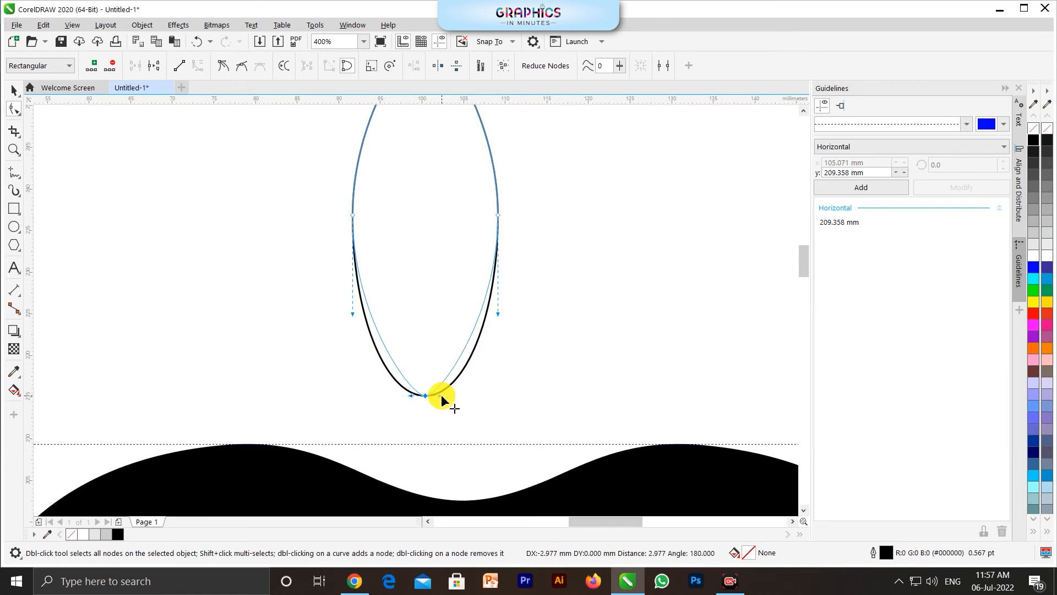
drag(441, 396, 441, 396)
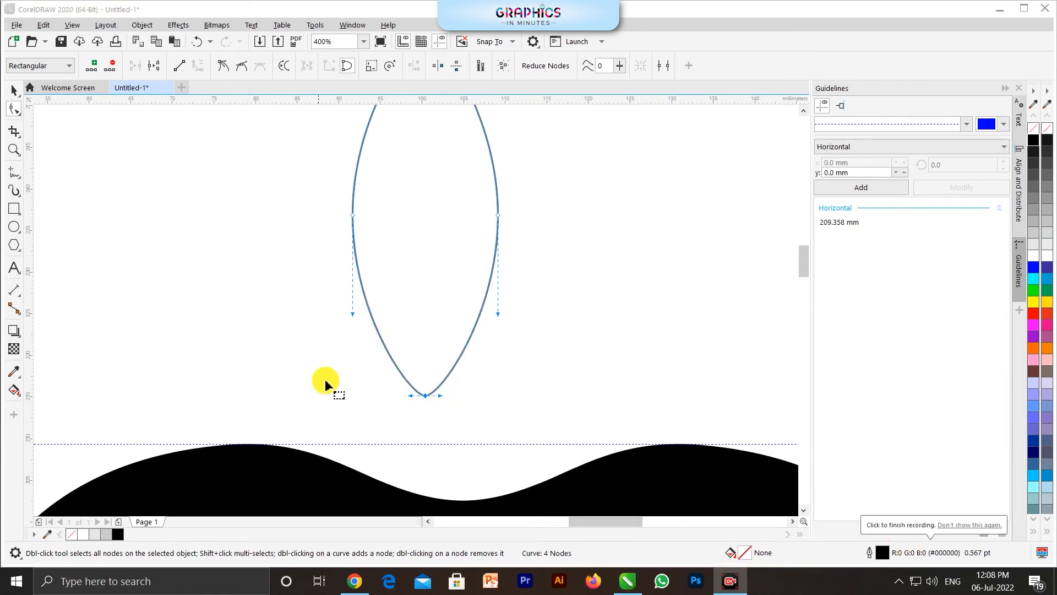
Step: Sharpen the leaf's lower tip further by shortening the curve handles of its node
scroll(377, 288, down, 2)
scroll(377, 289, up, 2)
drag(473, 114, 365, 159)
drag(442, 493, 368, 465)
scroll(420, 493, up, 2)
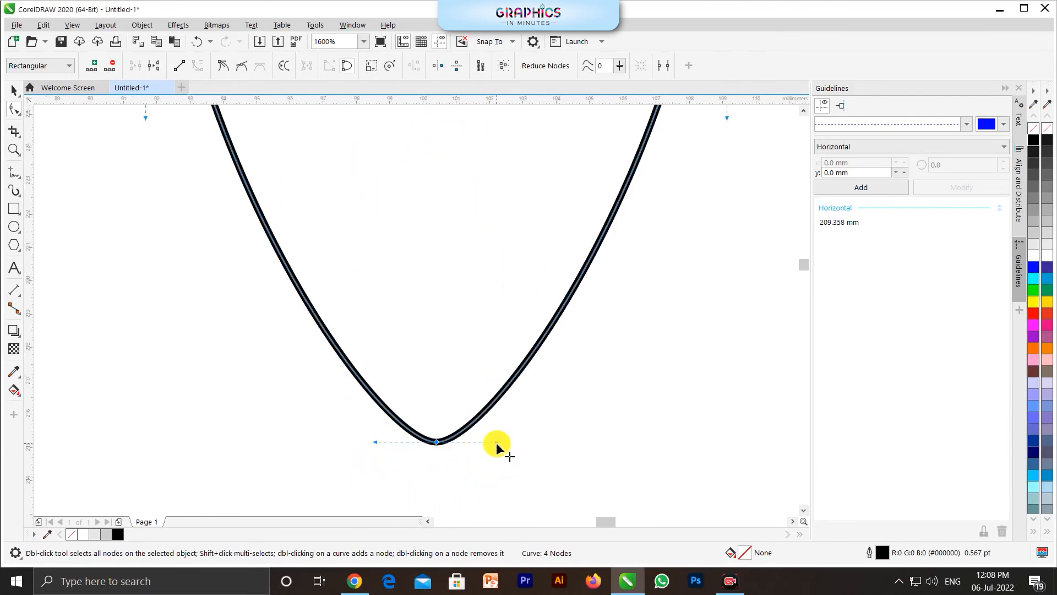
drag(497, 442, 487, 442)
drag(478, 447, 476, 444)
scroll(477, 445, down, 3)
Step: Fill the leaf with black and remove its outline
key(space)
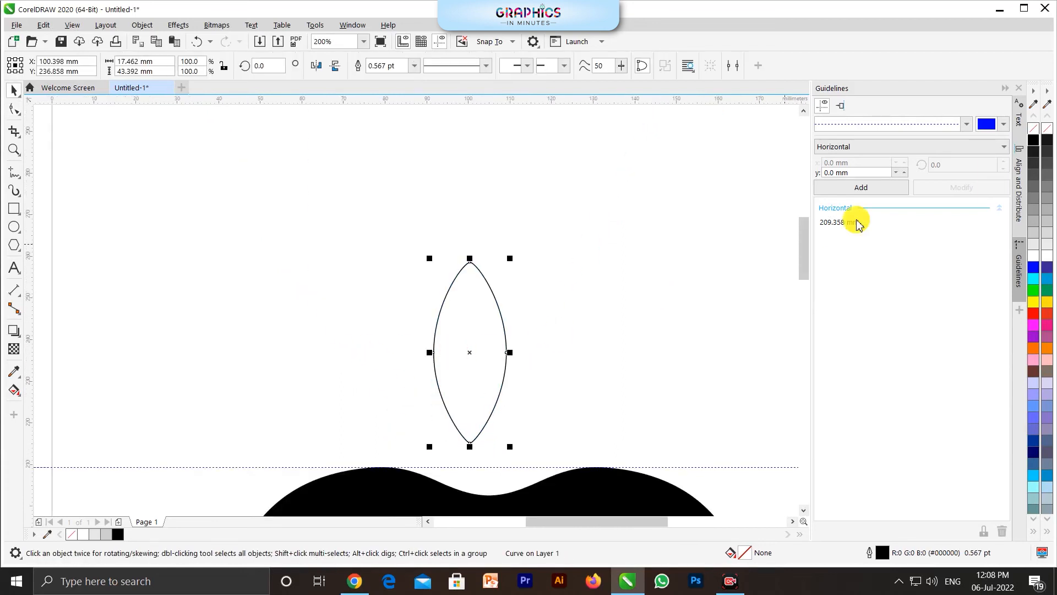
click(1033, 145)
scroll(419, 193, down, 2)
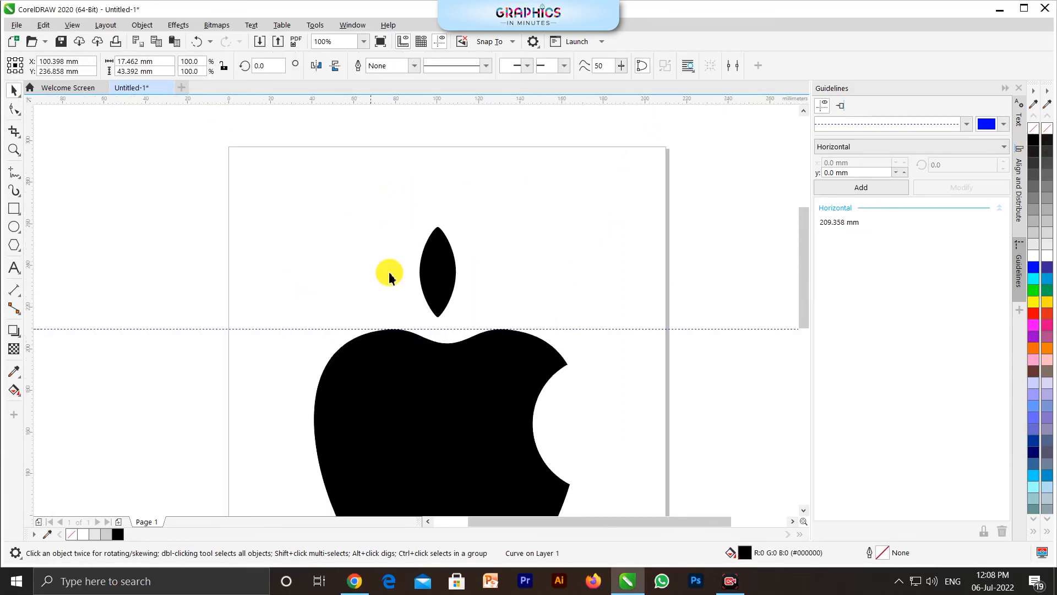
Step: Centre the leaf horizontally on the apple and lower it to just above the dip in the apple's top edge
scroll(363, 231, up, 2)
drag(453, 288, 472, 310)
shift+click(489, 439)
key(c)
click(375, 240)
drag(460, 266, 468, 292)
Step: Move the leaf's rotation centre to its lower tip and rotate the leaf clockwise so that it leans right
click(473, 267)
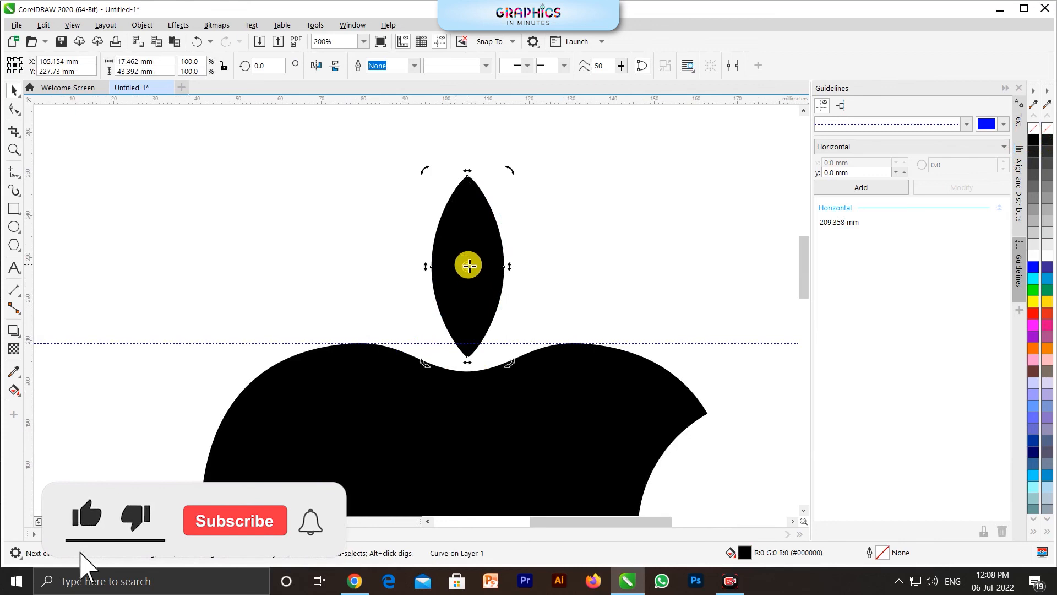
drag(468, 355, 467, 357)
drag(510, 170, 604, 246)
scroll(337, 182, down, 2)
click(385, 205)
Step: Preview the finished apple logo in full screen and return to the drawing
scroll(359, 213, up, 1)
scroll(417, 232, down, 1)
key(F9)
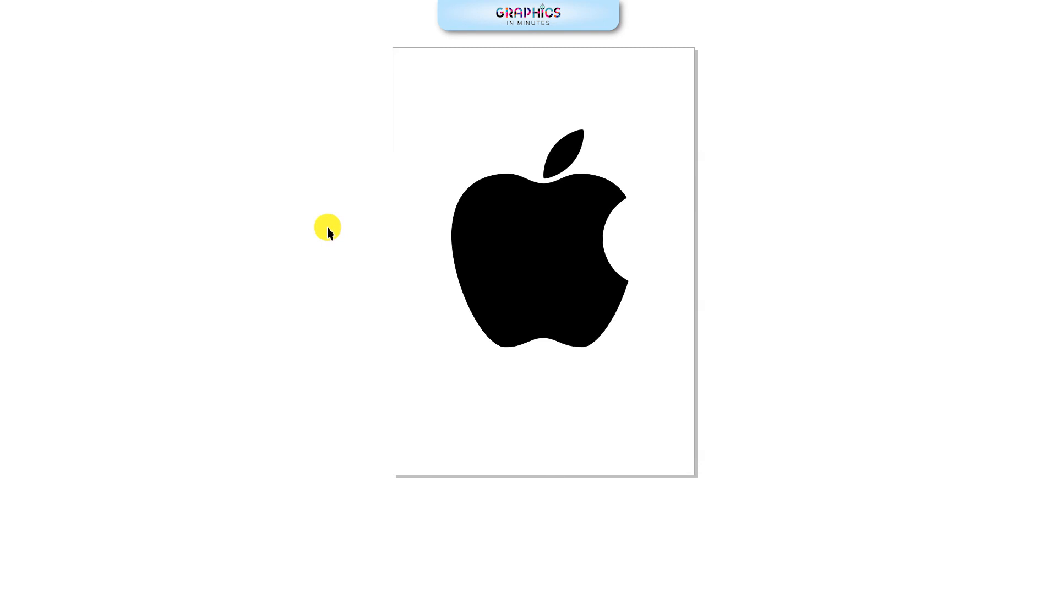
click(327, 226)
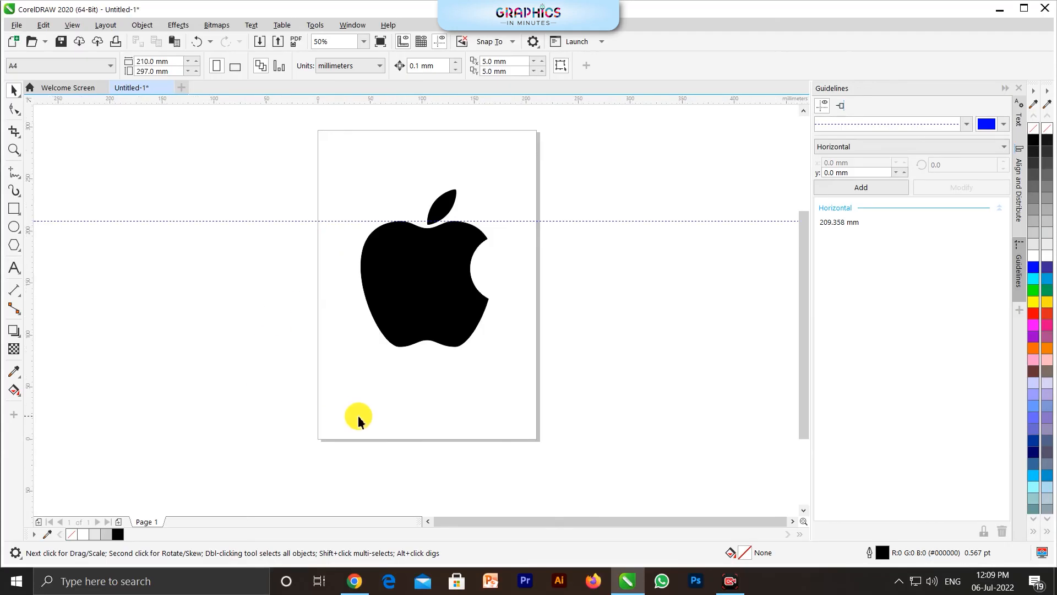